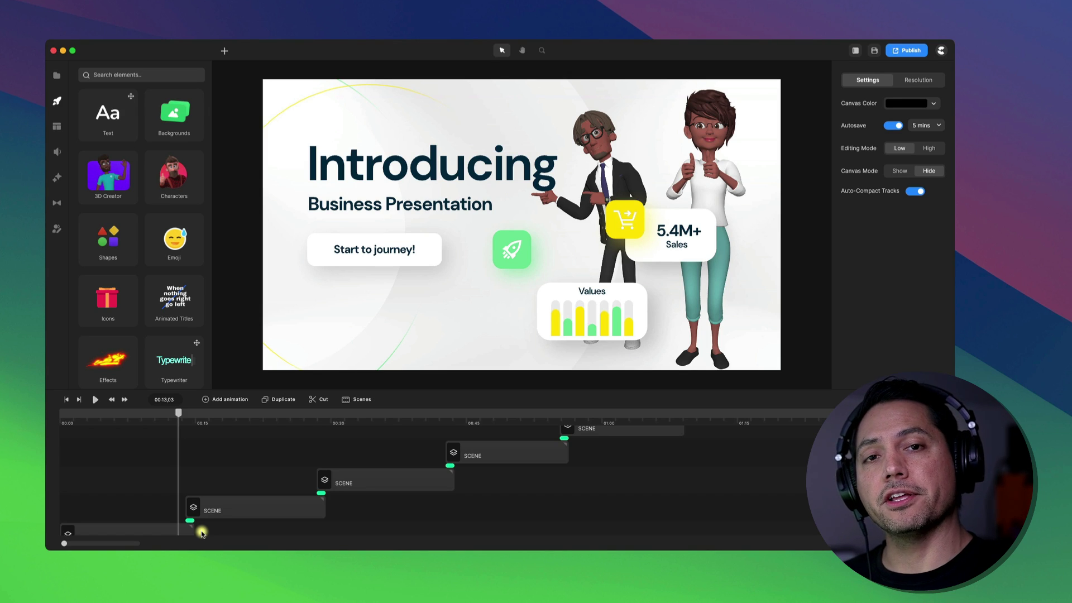
# Step: Open the Company Overview scene from the timeline to show its tracks
pyautogui.scroll(3, 223, 500)
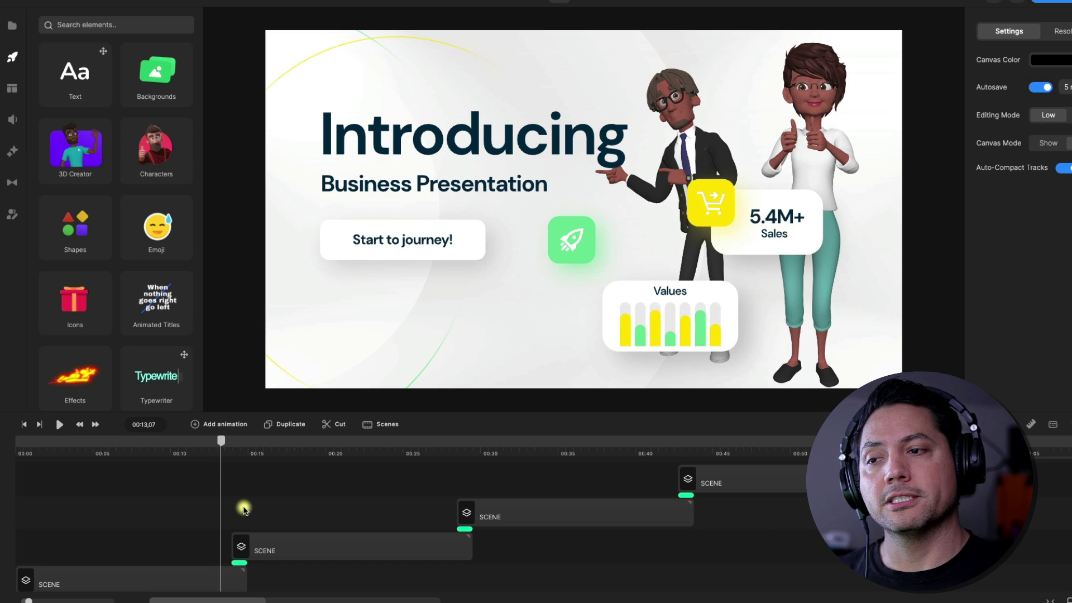
pyautogui.click(331, 453)
pyautogui.click(313, 443)
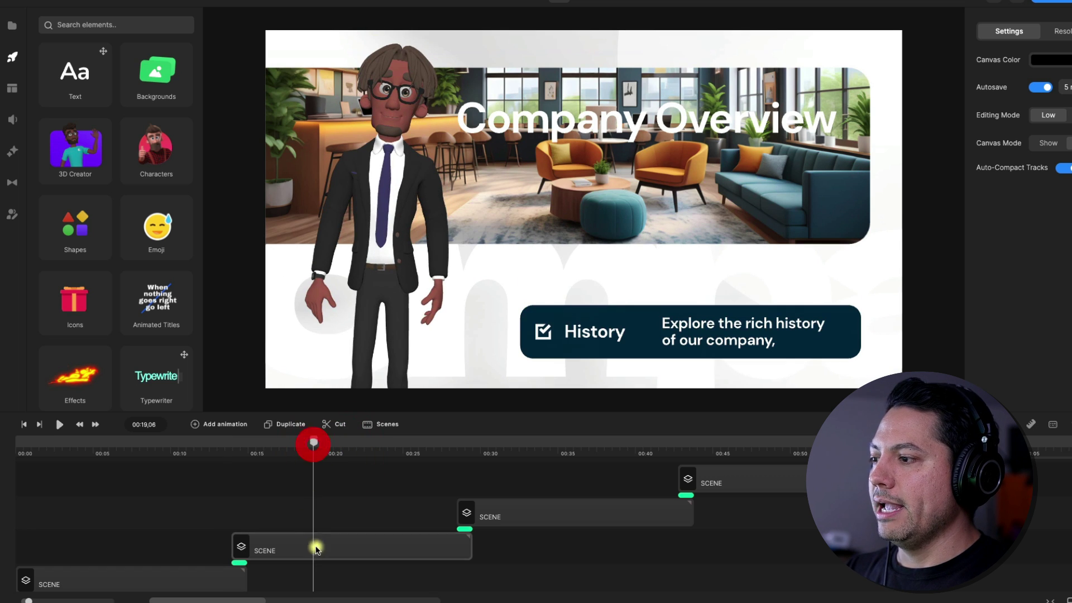
pyautogui.doubleClick(323, 548)
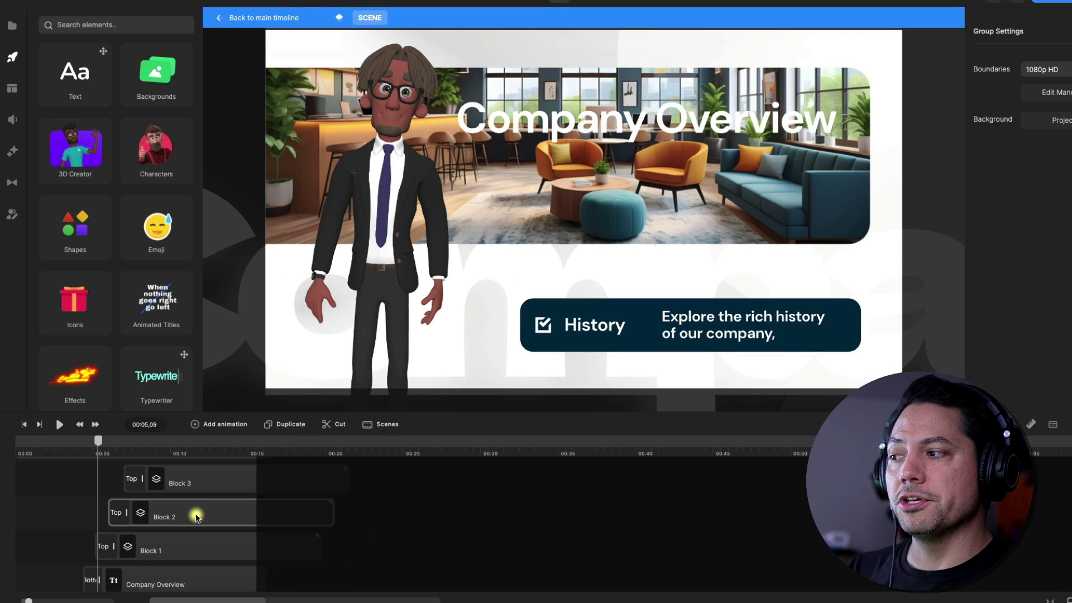
# Step: Delete the scene's existing Text to Speech audio clip
pyautogui.scroll(-3, 195, 528)
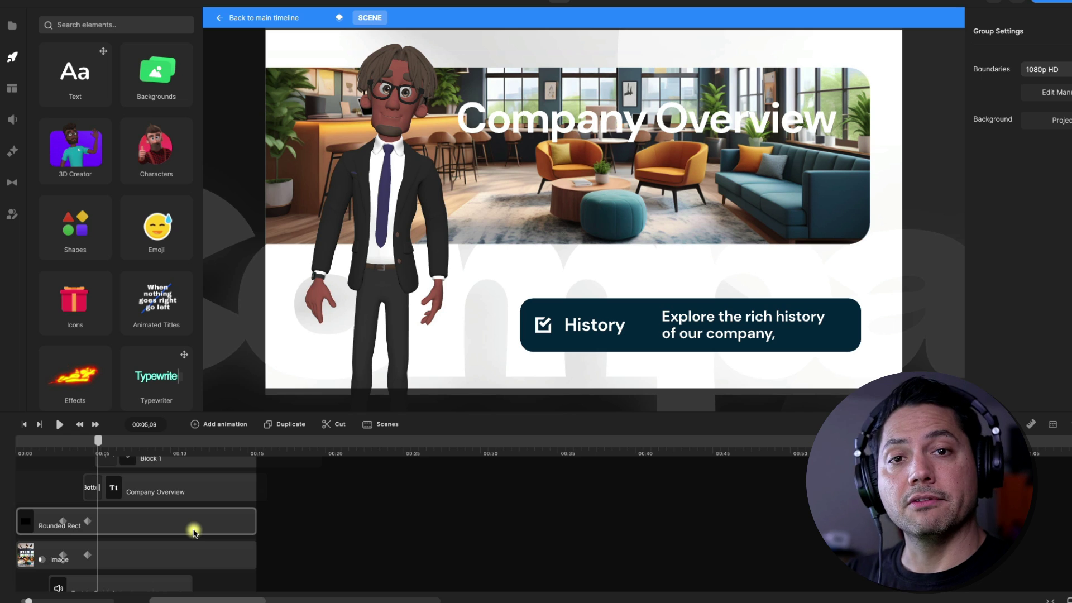
pyautogui.scroll(-3, 187, 537)
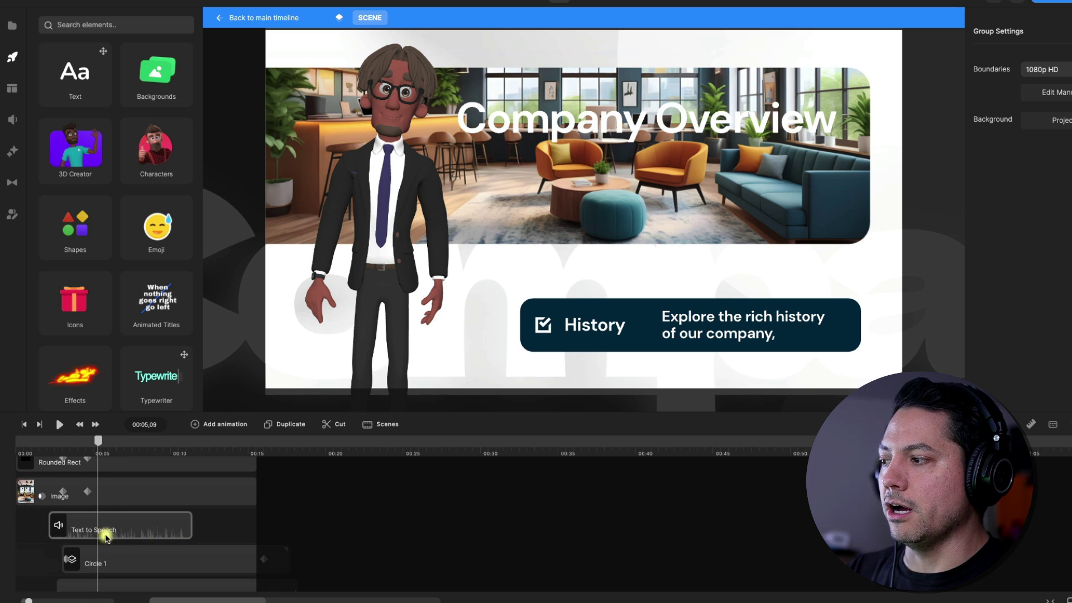
pyautogui.click(121, 538)
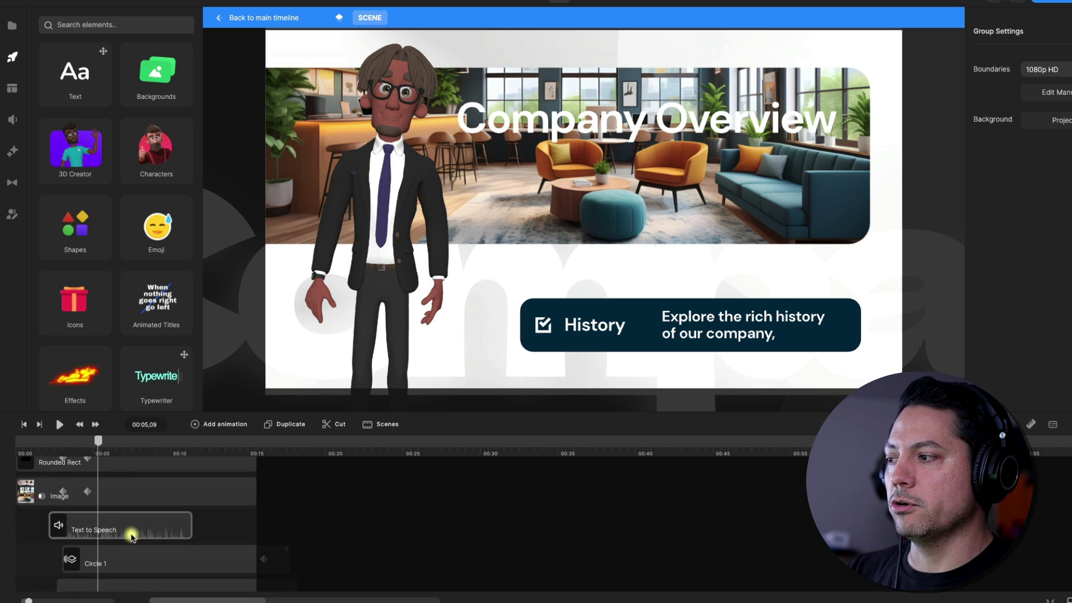
pyautogui.click(116, 530)
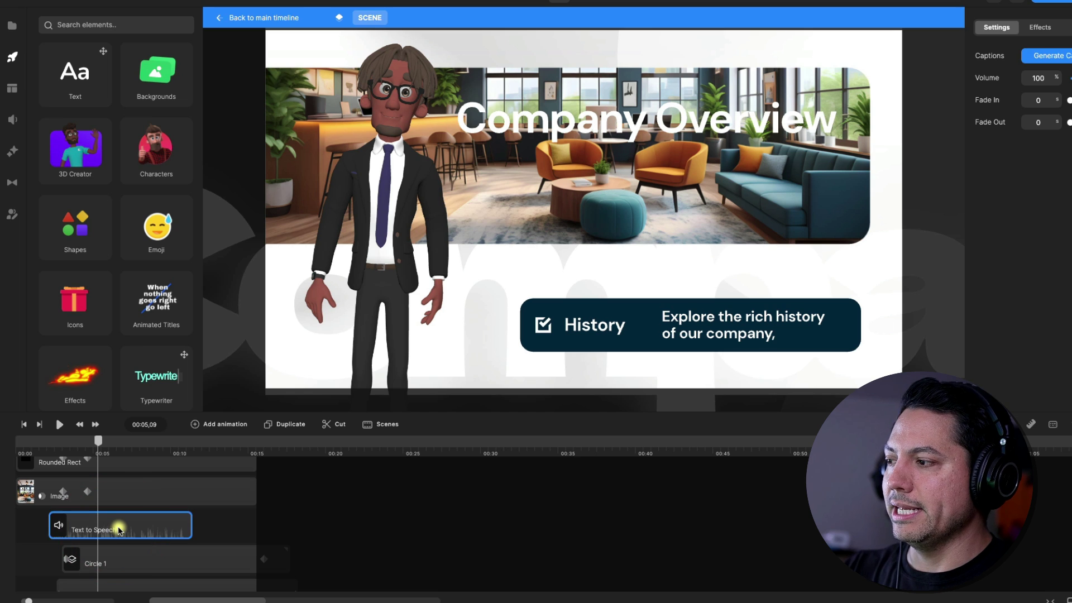
pyautogui.press('Delete')
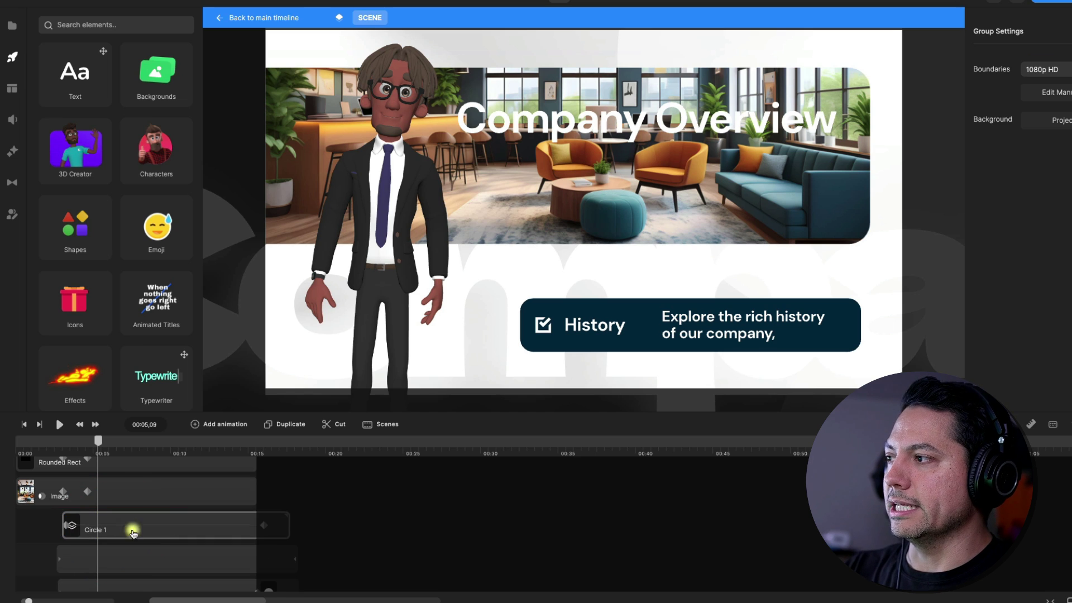
# Step: Look at the Music panel's Record tab, then return to the Media library with the imported audio files
pyautogui.click(14, 28)
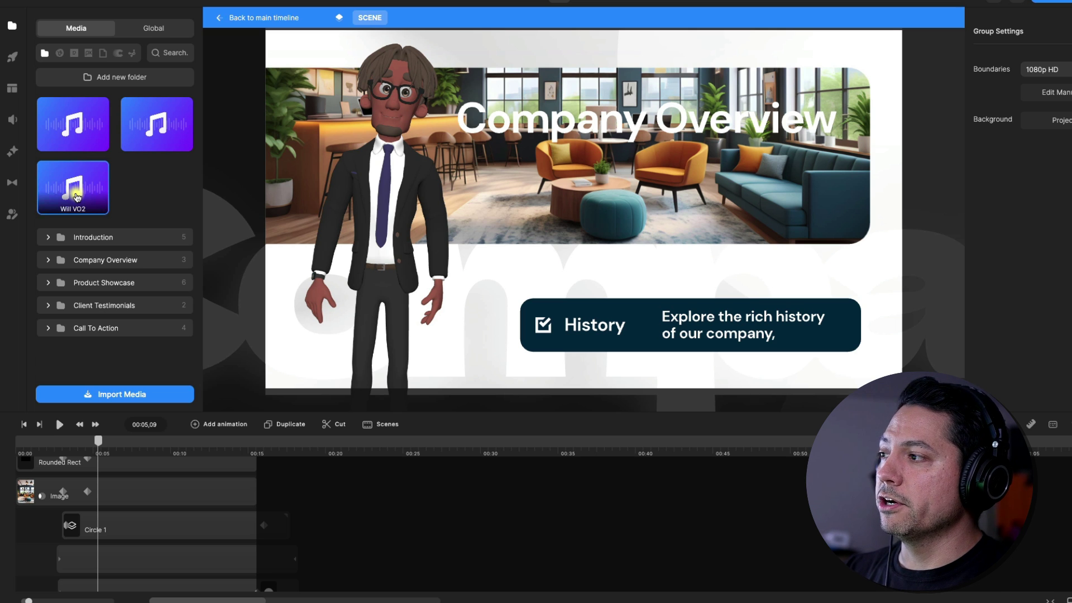
pyautogui.click(13, 121)
pyautogui.click(177, 34)
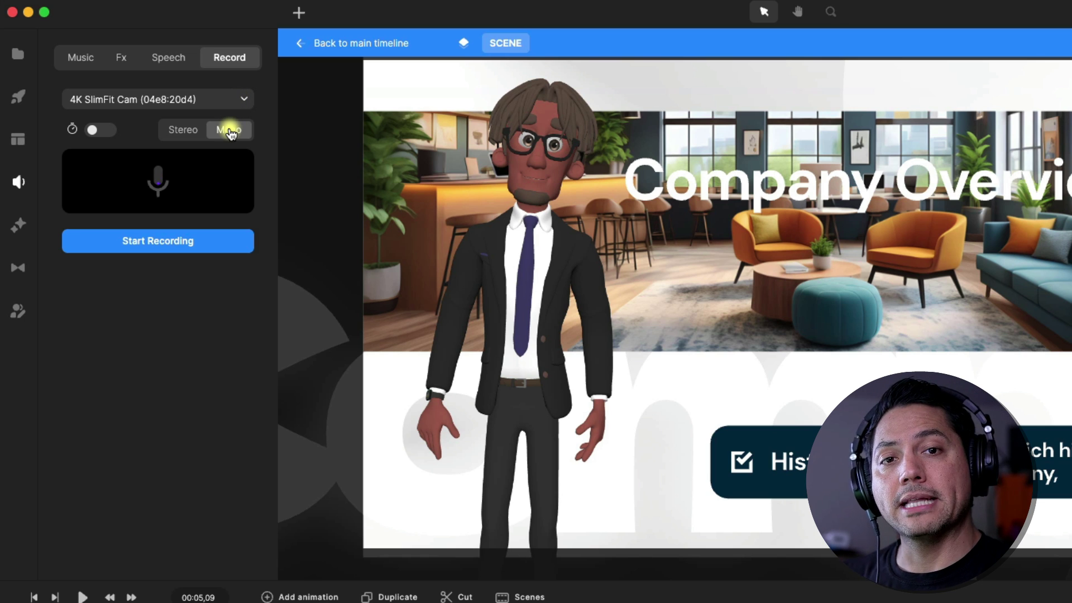
pyautogui.click(17, 54)
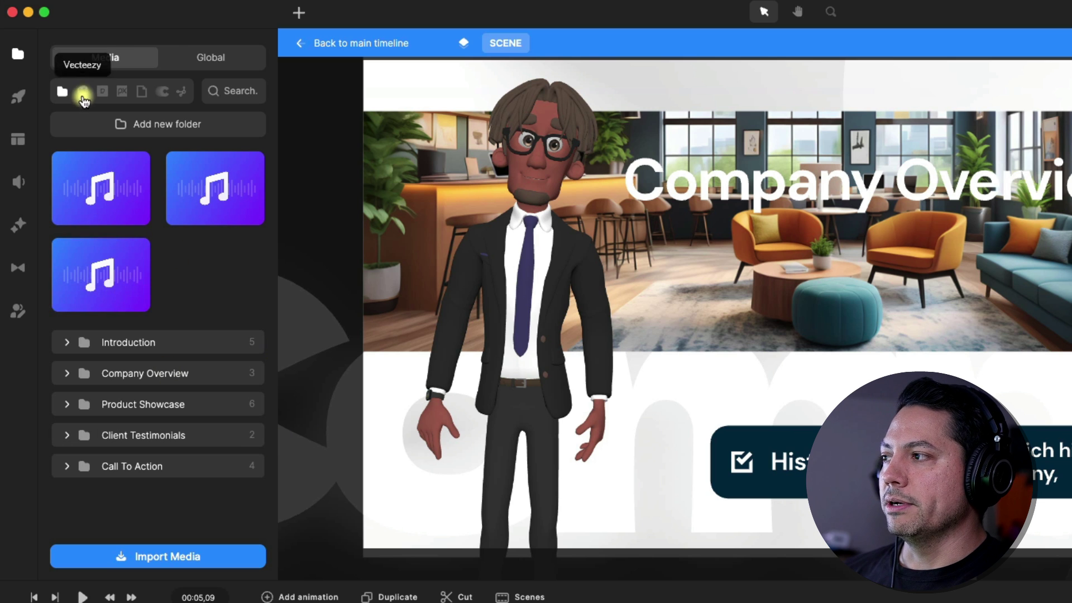
# Step: Drop the Will VO2 clip into Company Overview and shift it to start near 00:03,28
pyautogui.moveTo(97, 272); pyautogui.dragTo(595, 328)
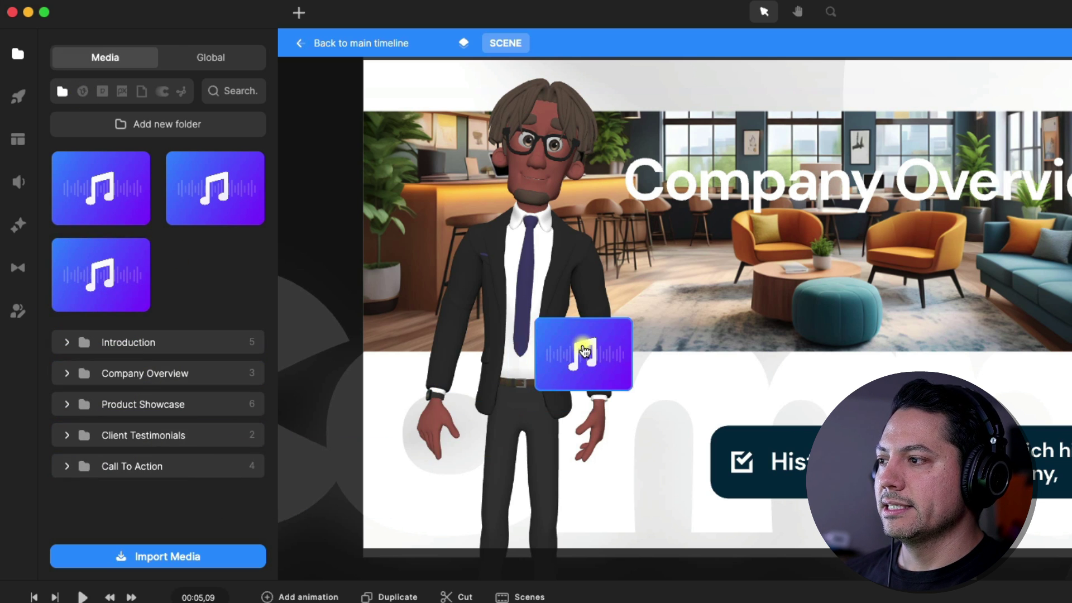
pyautogui.moveTo(546, 303); pyautogui.dragTo(552, 305)
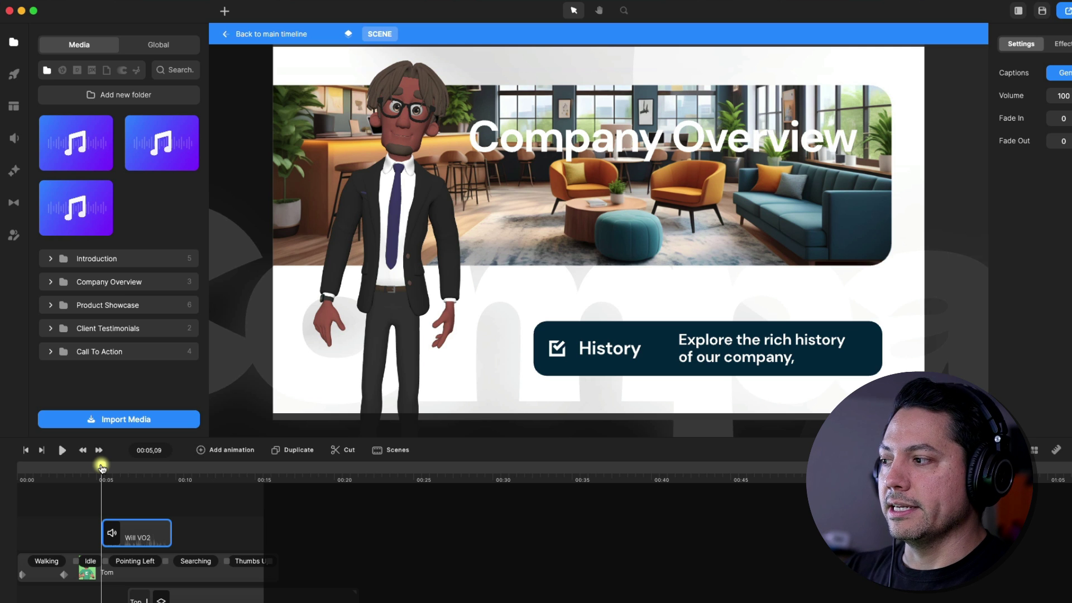
pyautogui.moveTo(101, 467); pyautogui.dragTo(81, 475)
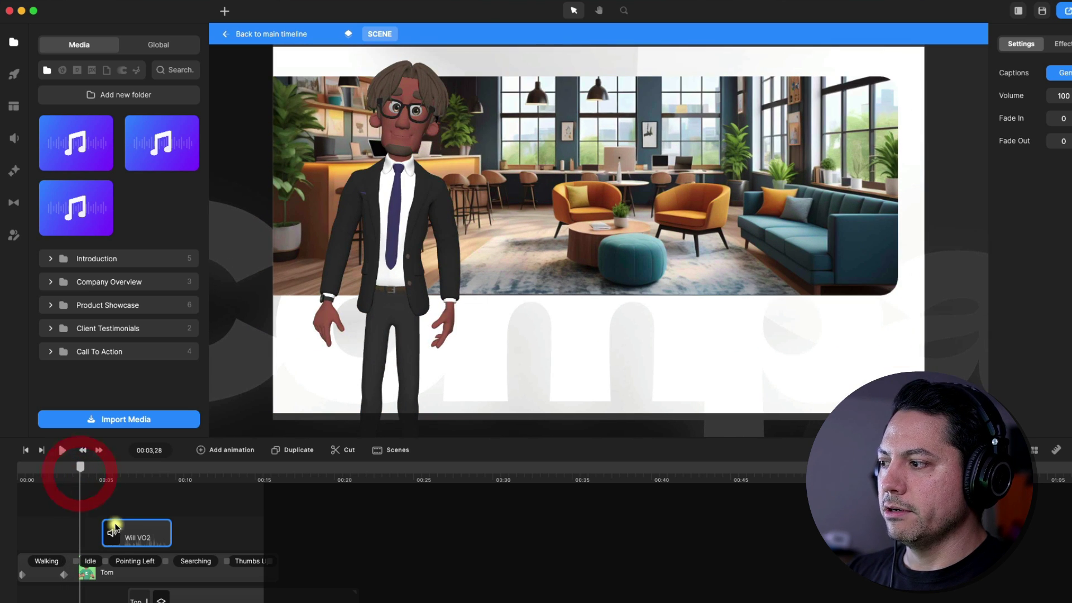
pyautogui.moveTo(127, 531); pyautogui.dragTo(102, 532)
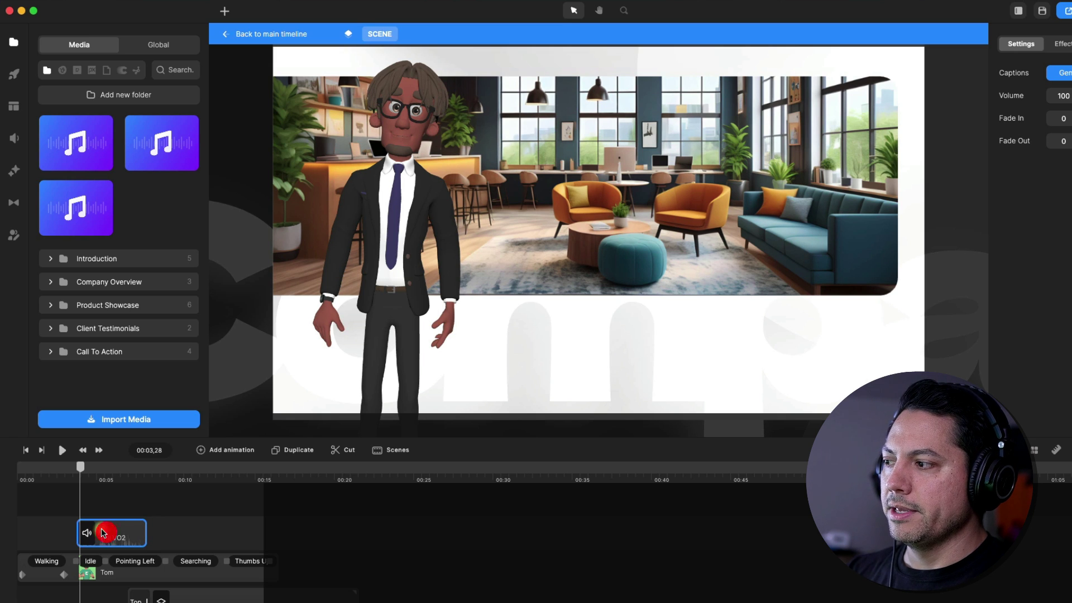
# Step: Sync the Will VO2 clip with Tom and play the scene back to check it
pyautogui.rightClick(111, 537)
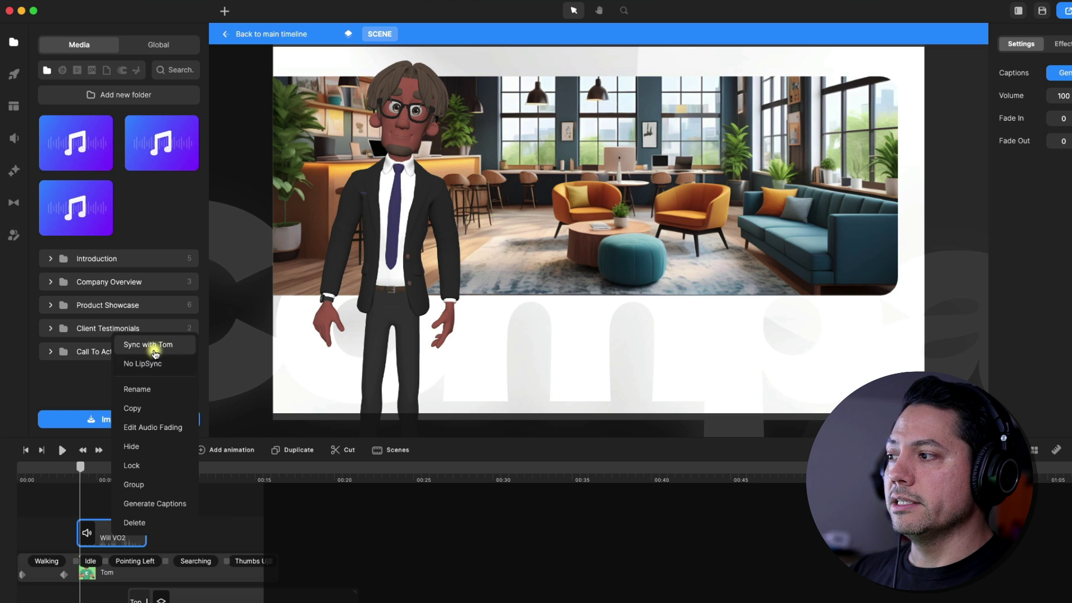
pyautogui.click(154, 346)
pyautogui.moveTo(79, 469); pyautogui.dragTo(71, 472)
pyautogui.press('space')
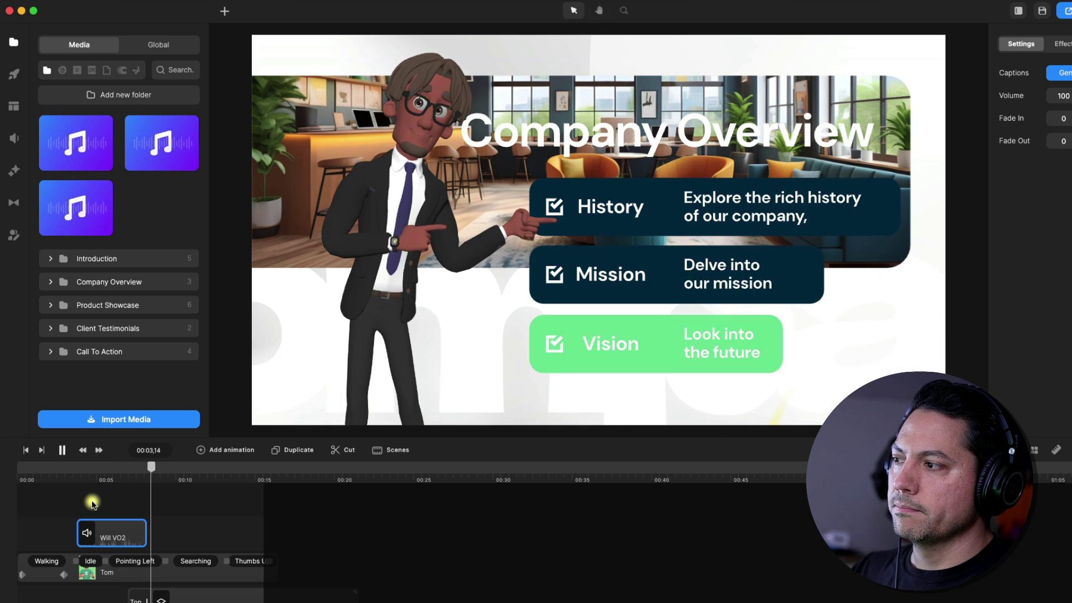
pyautogui.press('space')
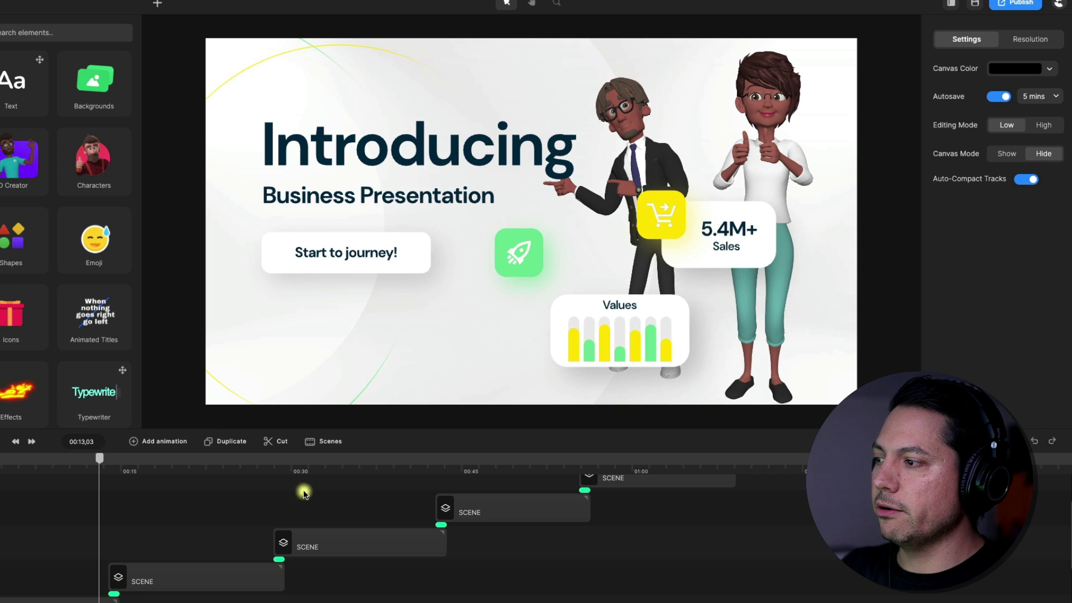
# Step: Move to the Service Showcase scene at 00:34 and bring up the AI text-to-speech panel
pyautogui.click(379, 482)
pyautogui.moveTo(311, 458); pyautogui.dragTo(347, 457)
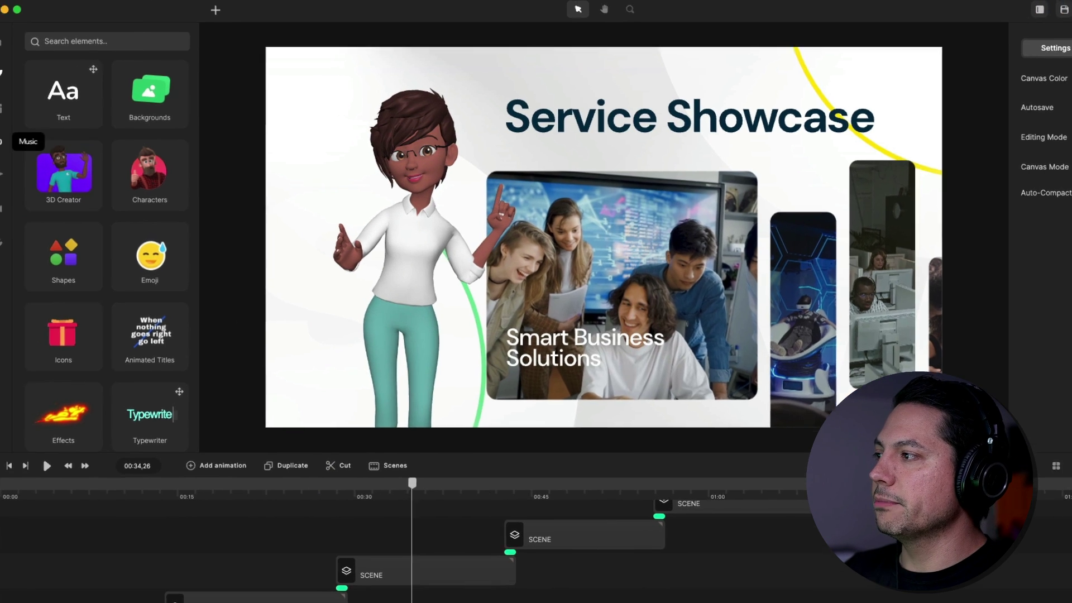
pyautogui.click(0, 141)
pyautogui.click(112, 41)
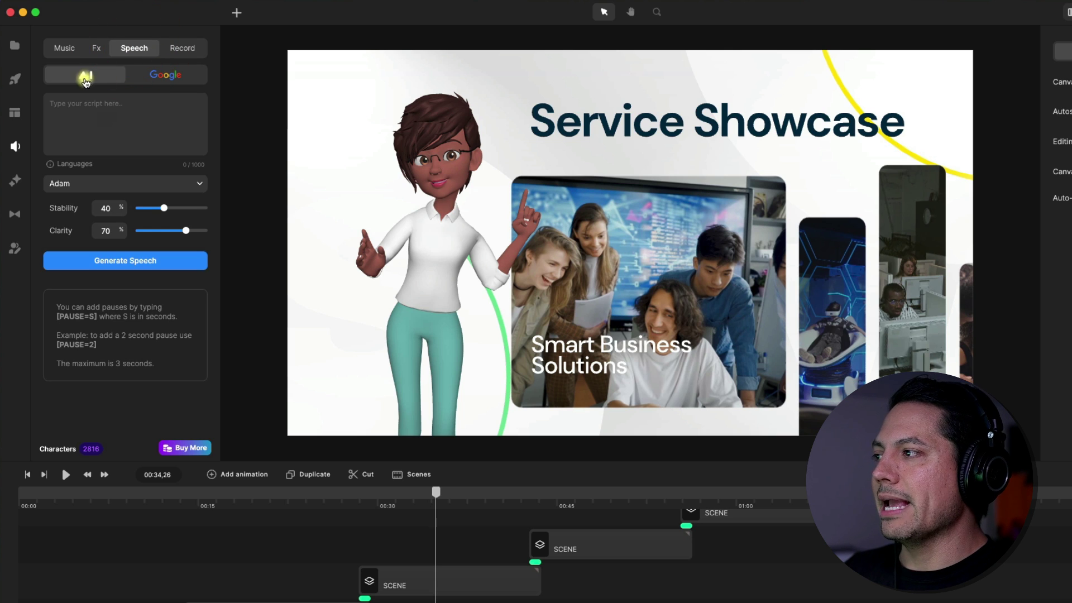
# Step: Paste the smart business solutions script and pick the Maya voice from Female Favorites
pyautogui.click(95, 101)
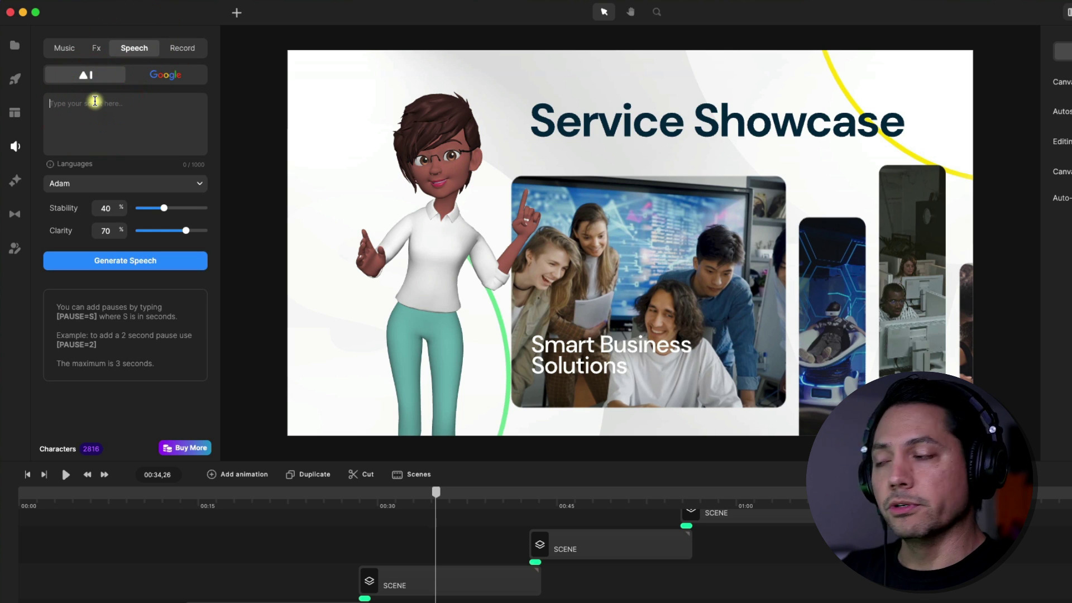
pyautogui.write('Smart business solutions leverage advanced technologies and data analytics to streamline operations and drive efficiency.')
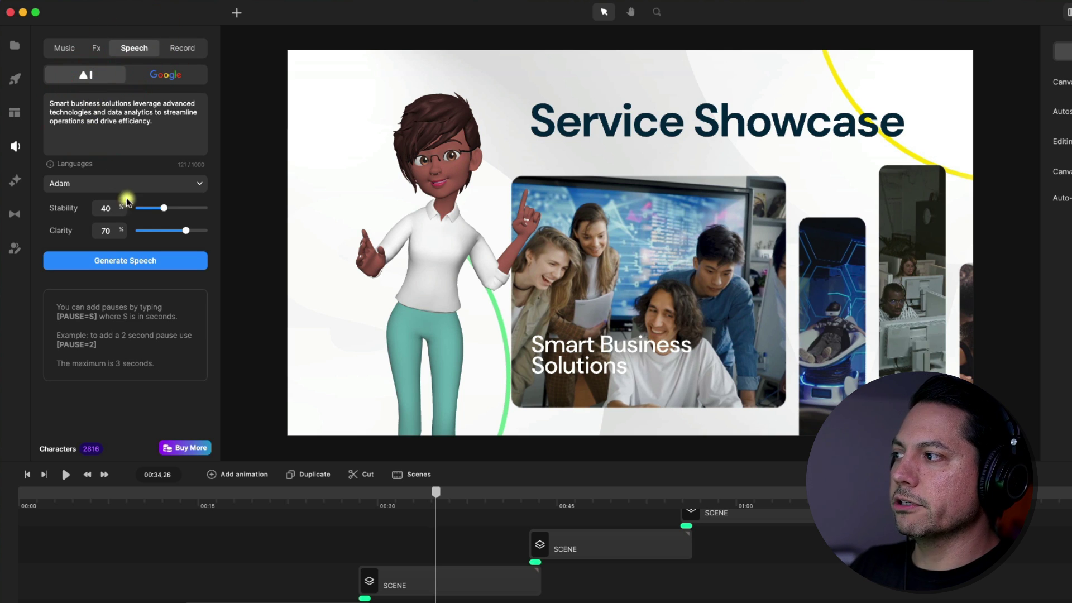
pyautogui.click(96, 184)
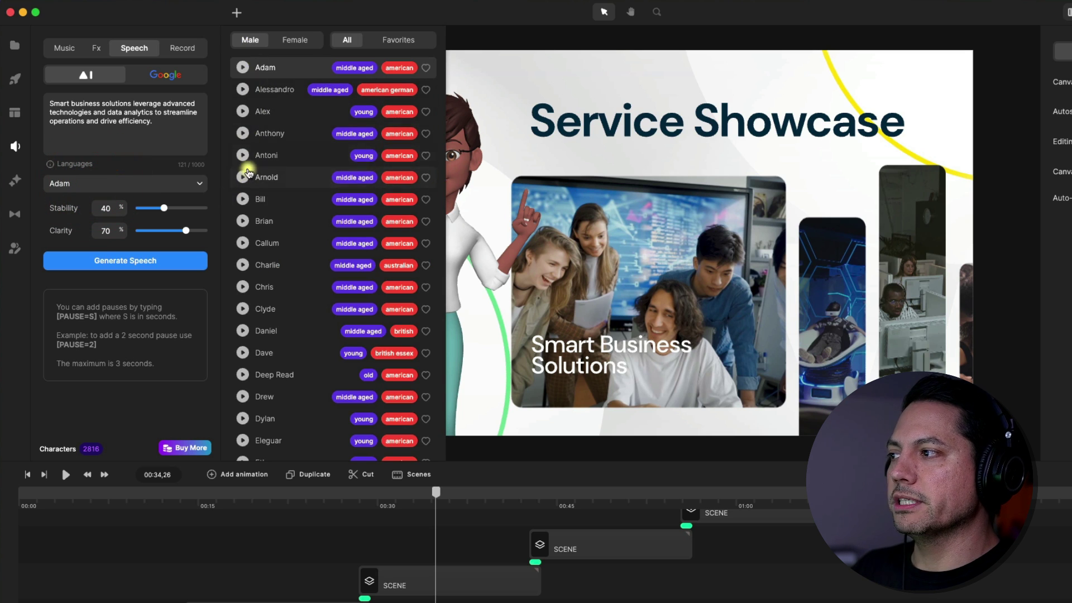
pyautogui.click(296, 41)
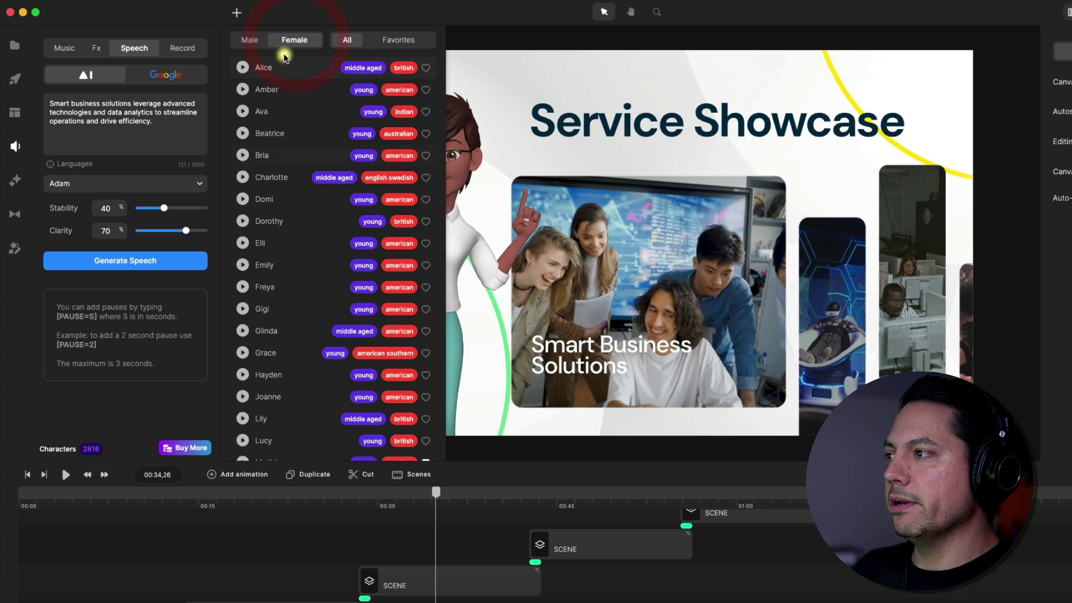
pyautogui.click(249, 39)
pyautogui.click(381, 38)
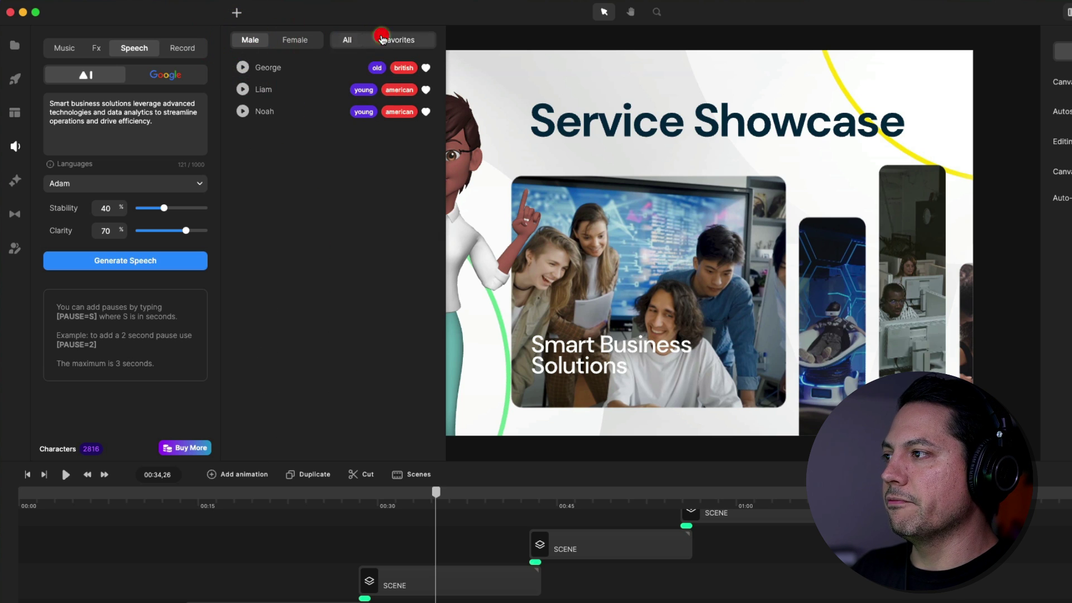
pyautogui.click(298, 40)
pyautogui.click(329, 92)
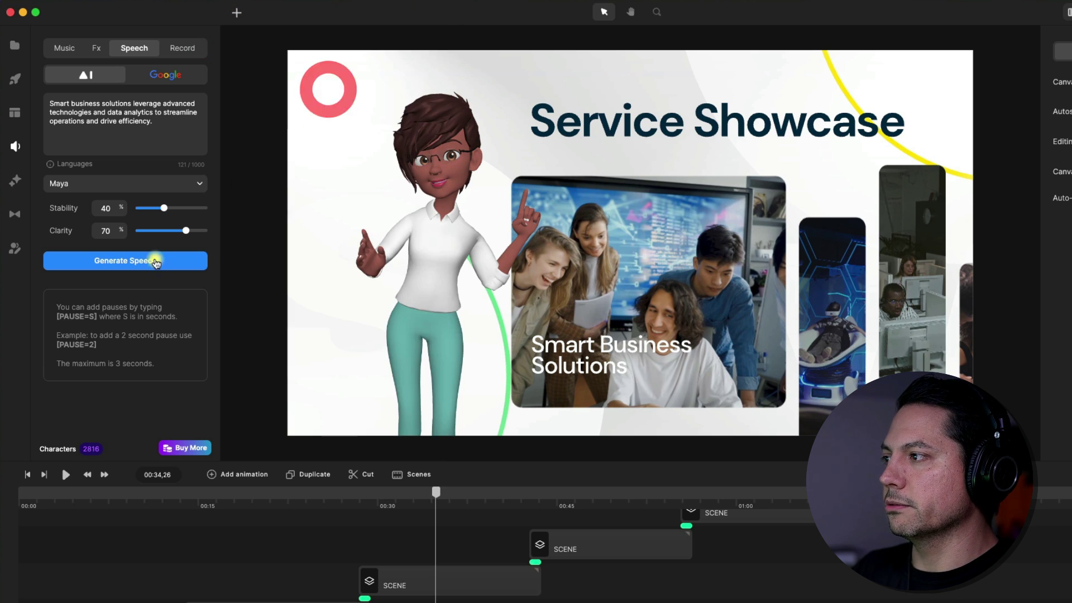
# Step: Generate the Maya speech, preview it, and import it into the Media panel
pyautogui.click(112, 260)
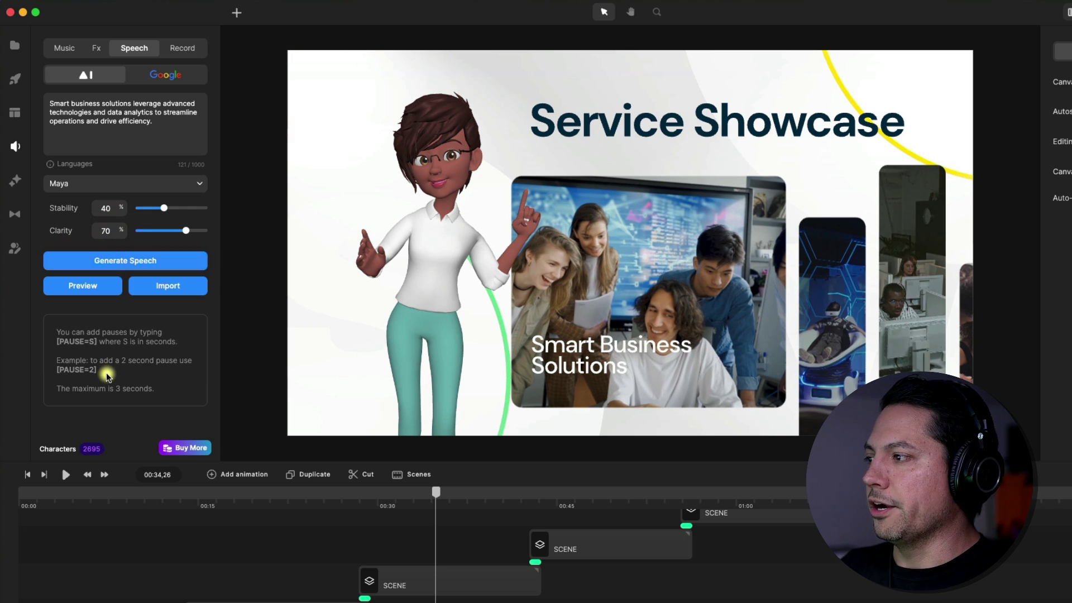
pyautogui.click(91, 288)
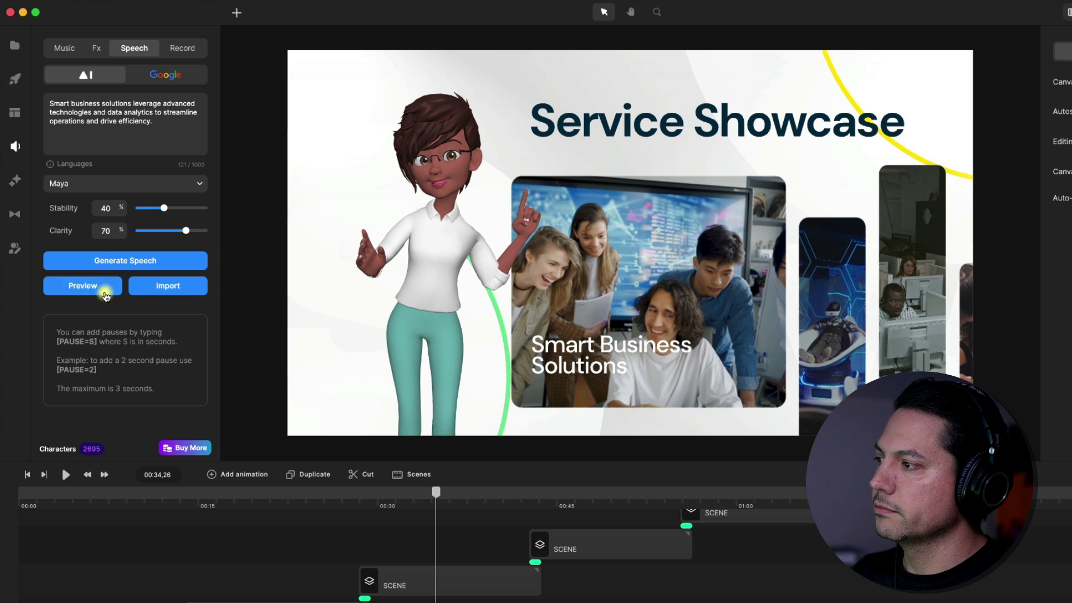
pyautogui.click(173, 289)
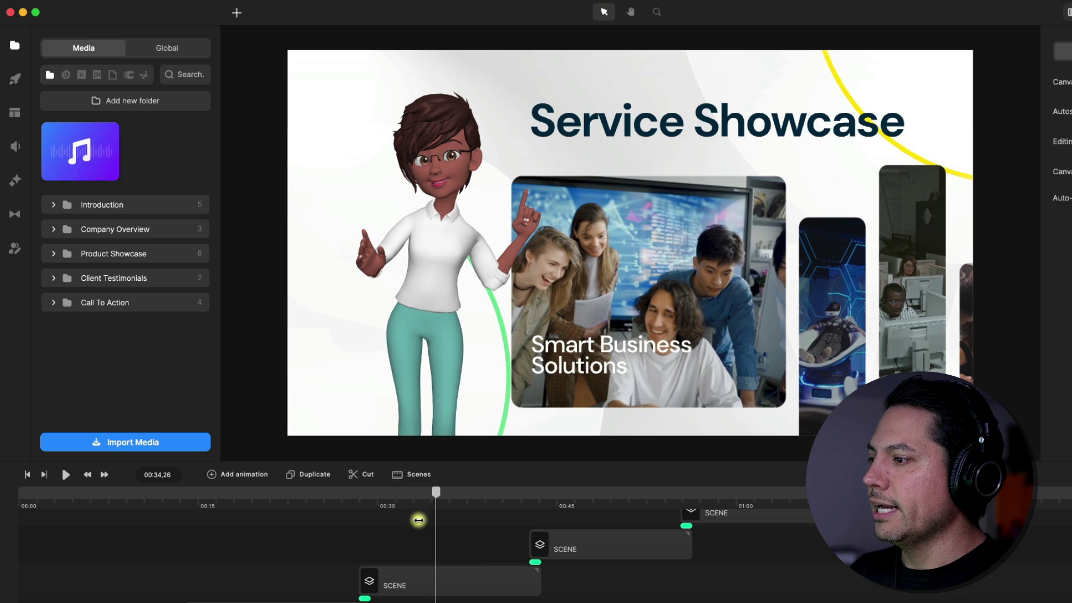
# Step: Open the Service Showcase scene and select its Text to Speech clip
pyautogui.click(463, 572)
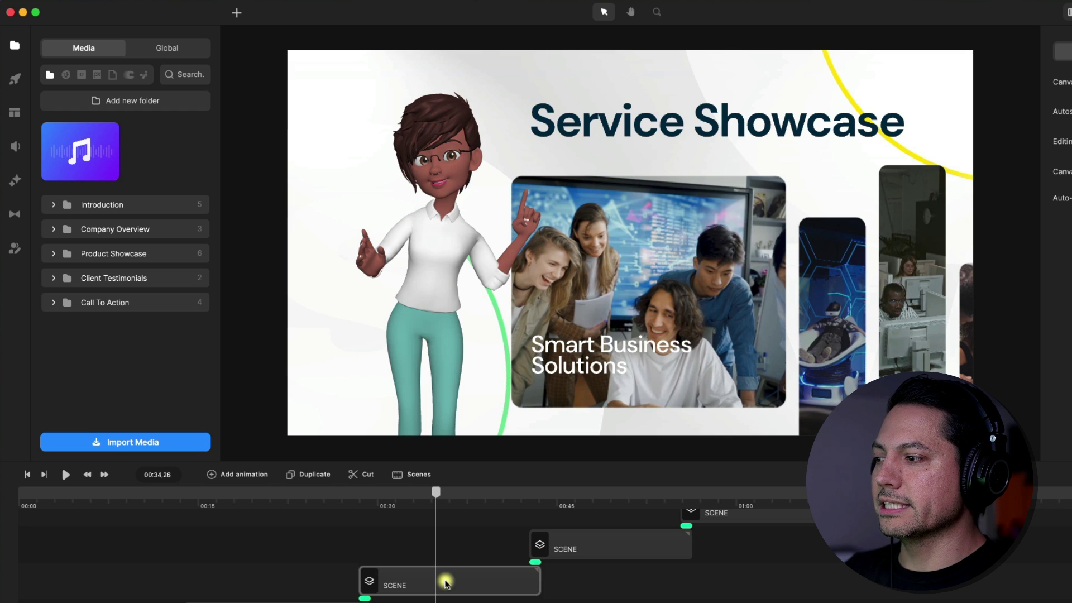
pyautogui.doubleClick(446, 582)
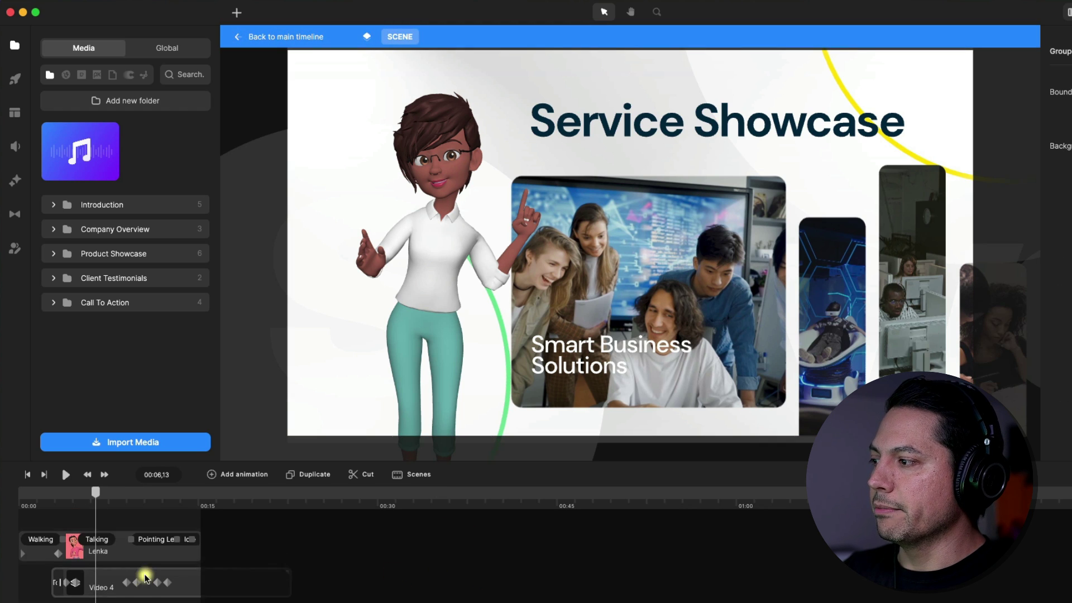
pyautogui.scroll(-5, 134, 578)
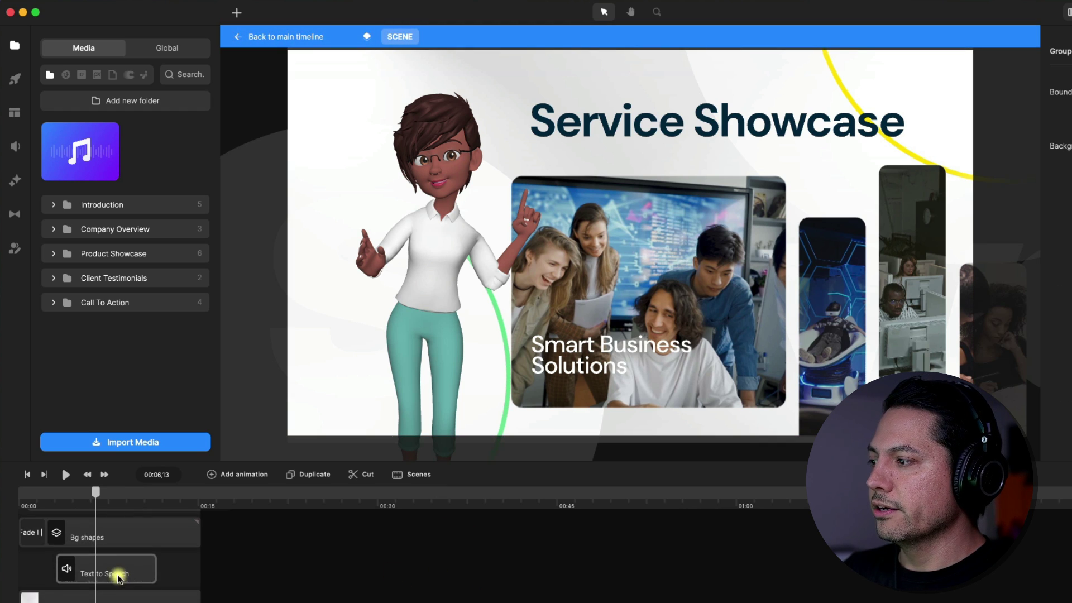
pyautogui.click(117, 575)
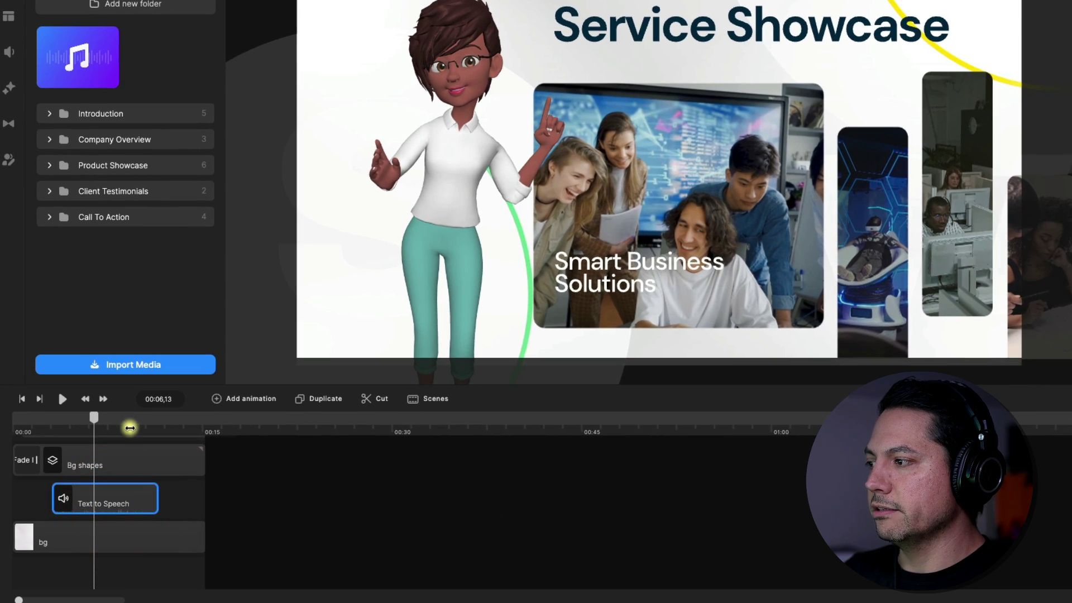
# Step: Zoom the timeline to the first 24 seconds and set the playhead to 00:03,02
pyautogui.moveTo(130, 428); pyautogui.dragTo(290, 415)
pyautogui.click(290, 416)
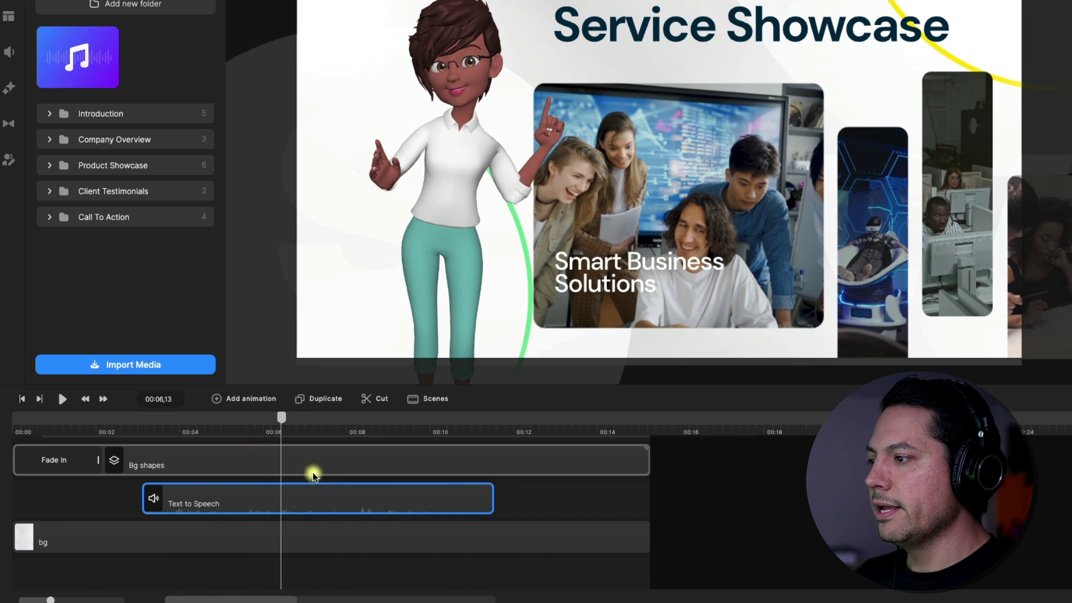
pyautogui.click(143, 434)
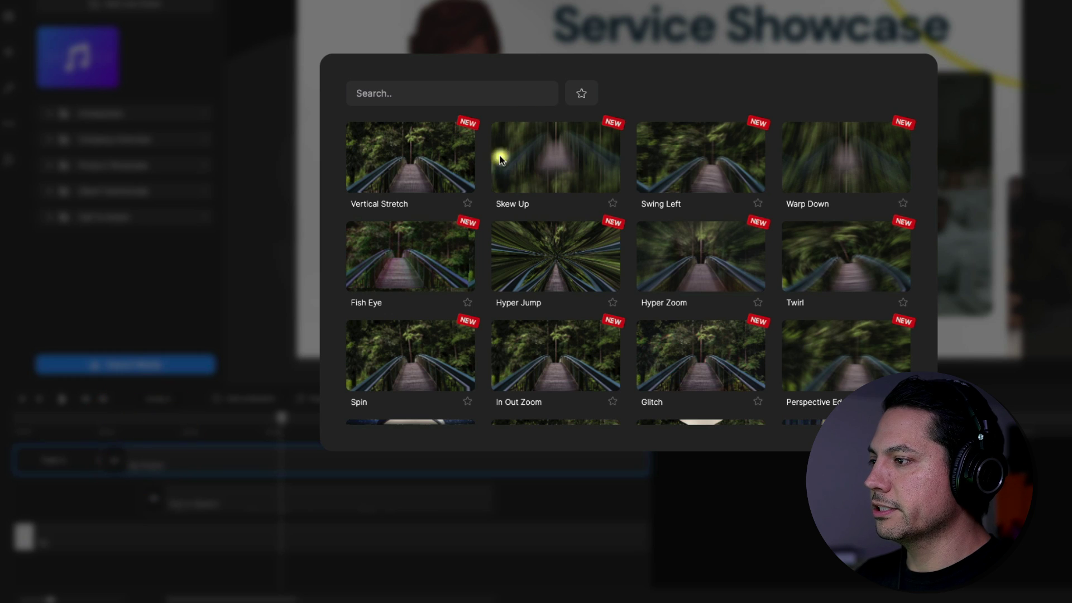
pyautogui.press('Escape')
pyautogui.click(139, 421)
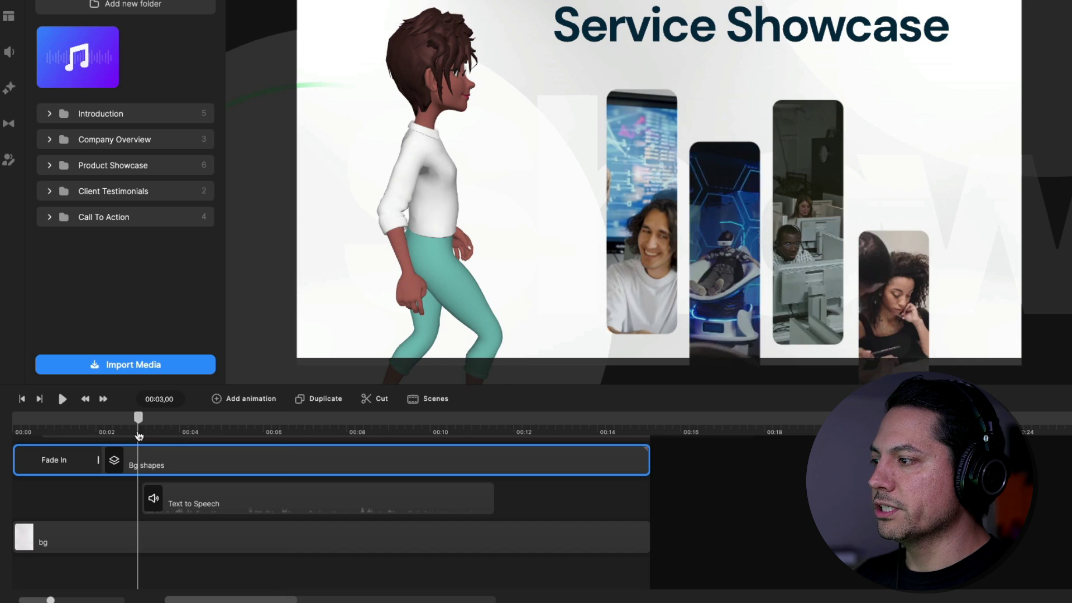
pyautogui.moveTo(139, 423); pyautogui.dragTo(142, 424)
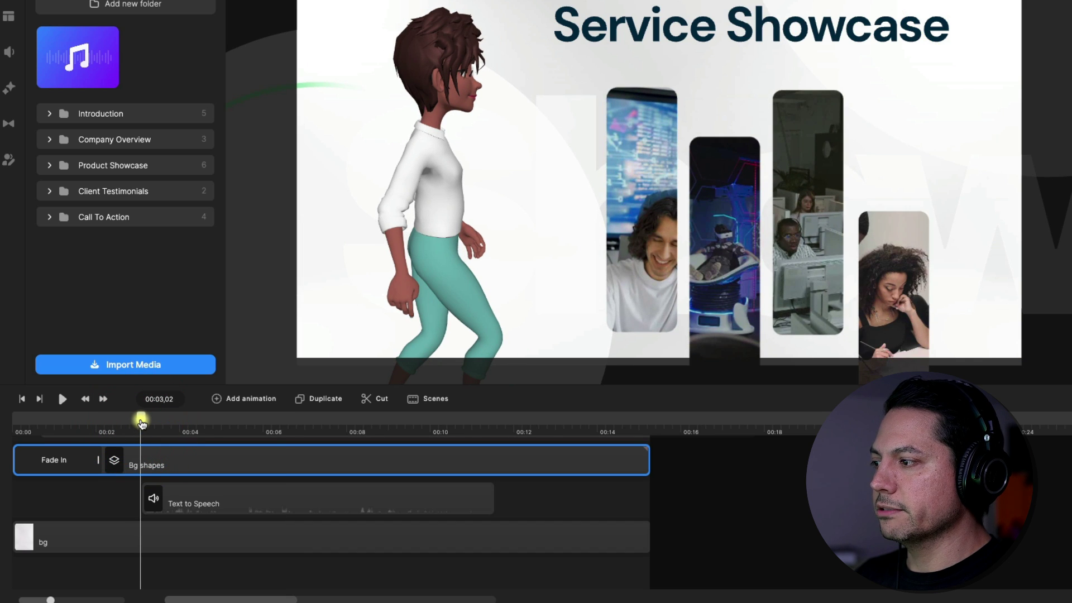
# Step: Replace the old Text to Speech clip with the Maya speech on a new bottom track
pyautogui.click(201, 504)
pyautogui.press('Delete')
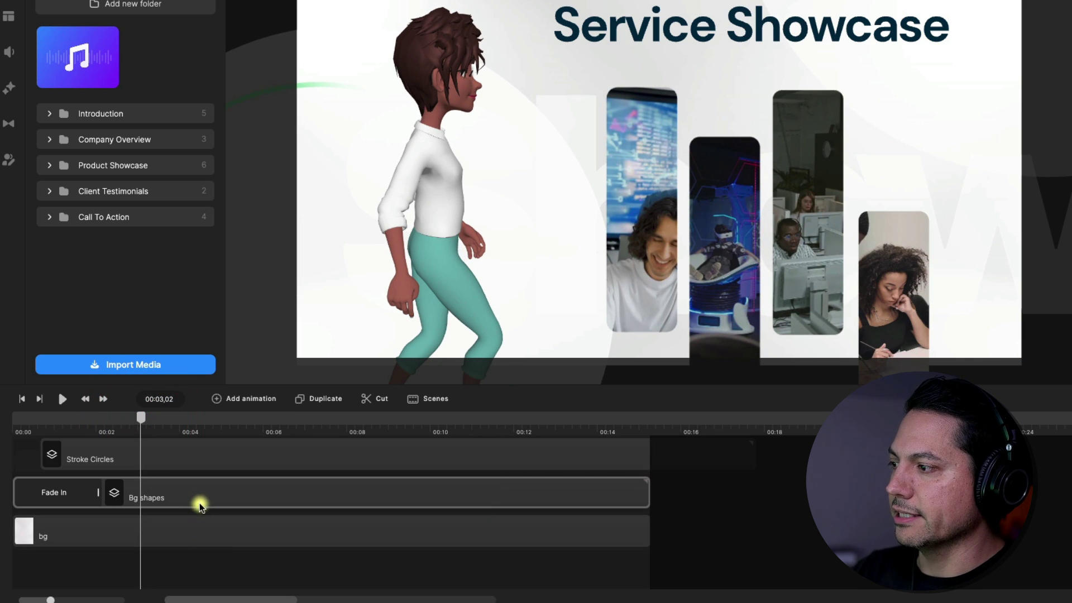
pyautogui.moveTo(80, 70); pyautogui.dragTo(173, 564)
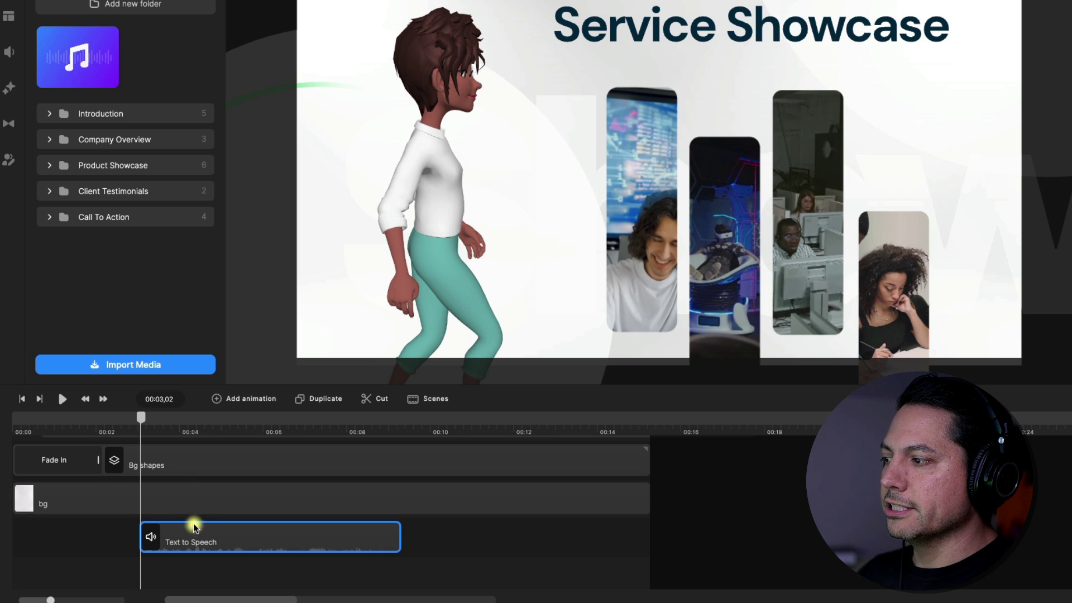
# Step: Sync the Maya Text to Speech clip with Lenka and play Service Showcase to hear it
pyautogui.rightClick(214, 538)
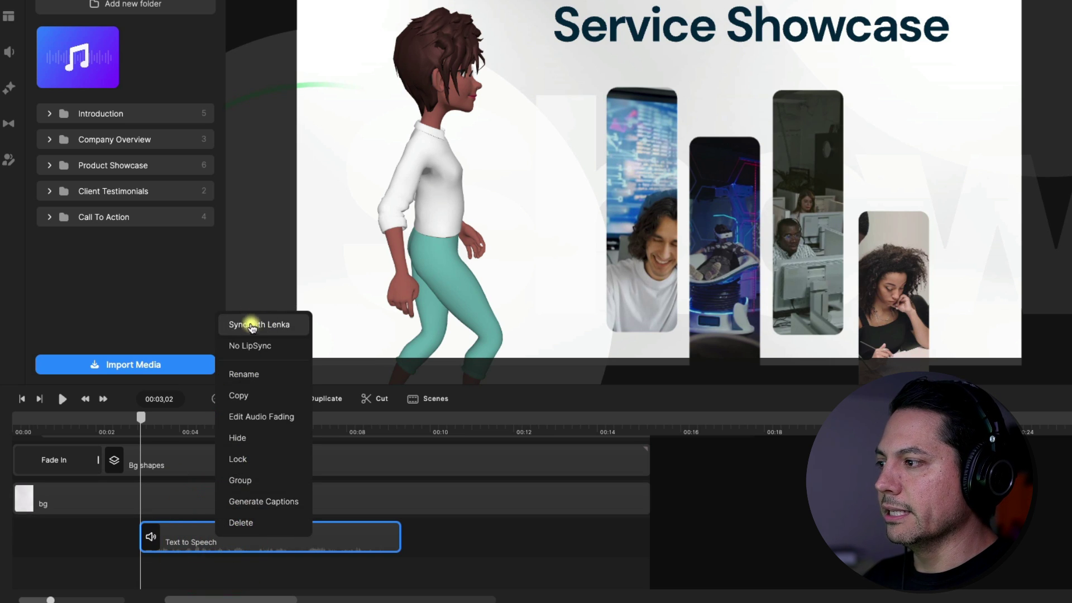
pyautogui.click(266, 328)
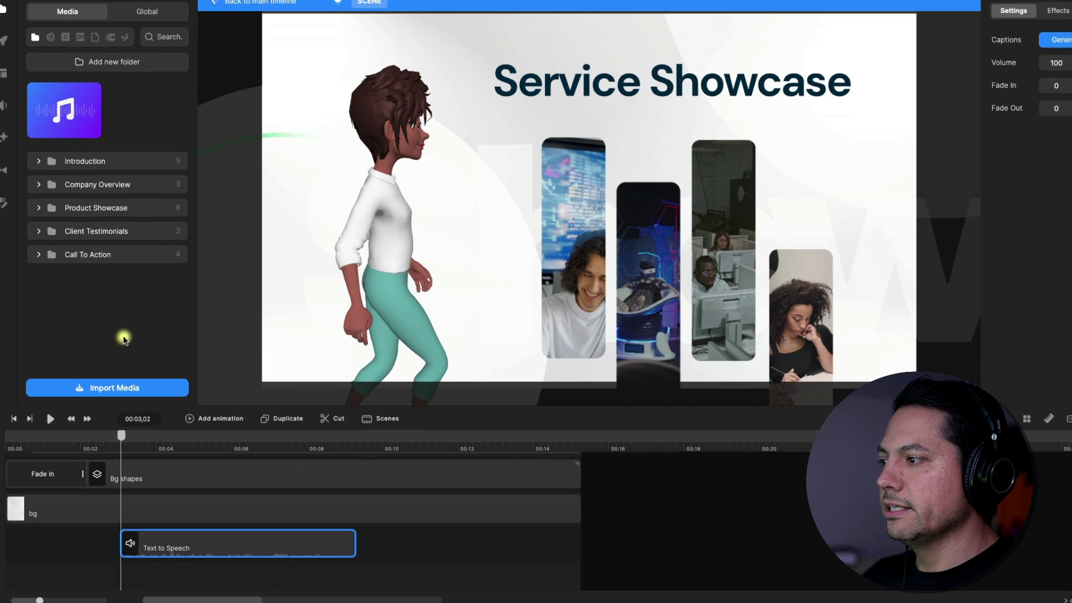
pyautogui.click(212, 5)
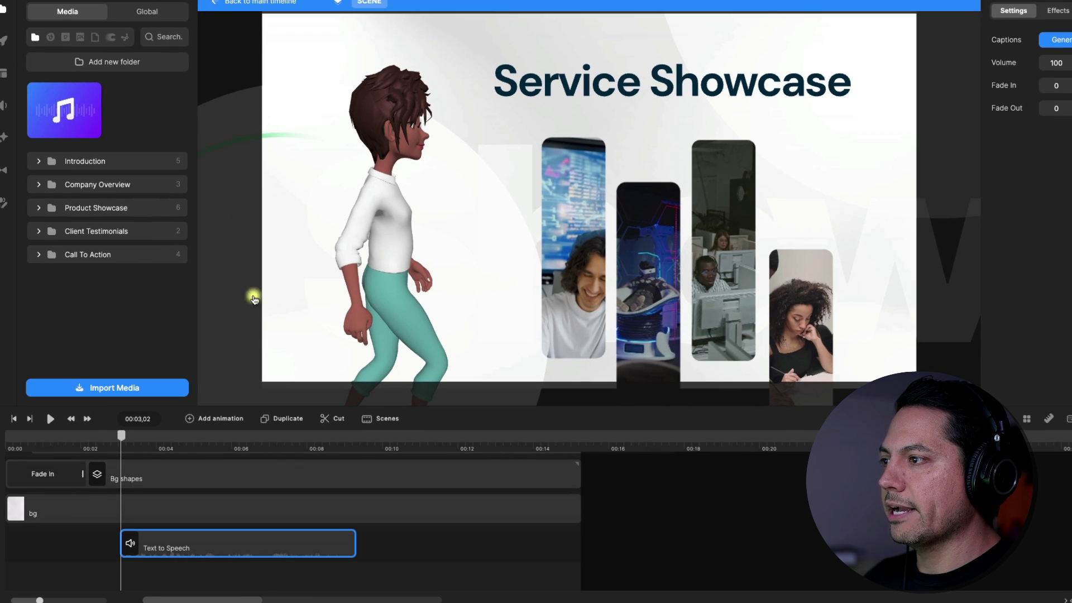
pyautogui.press('space')
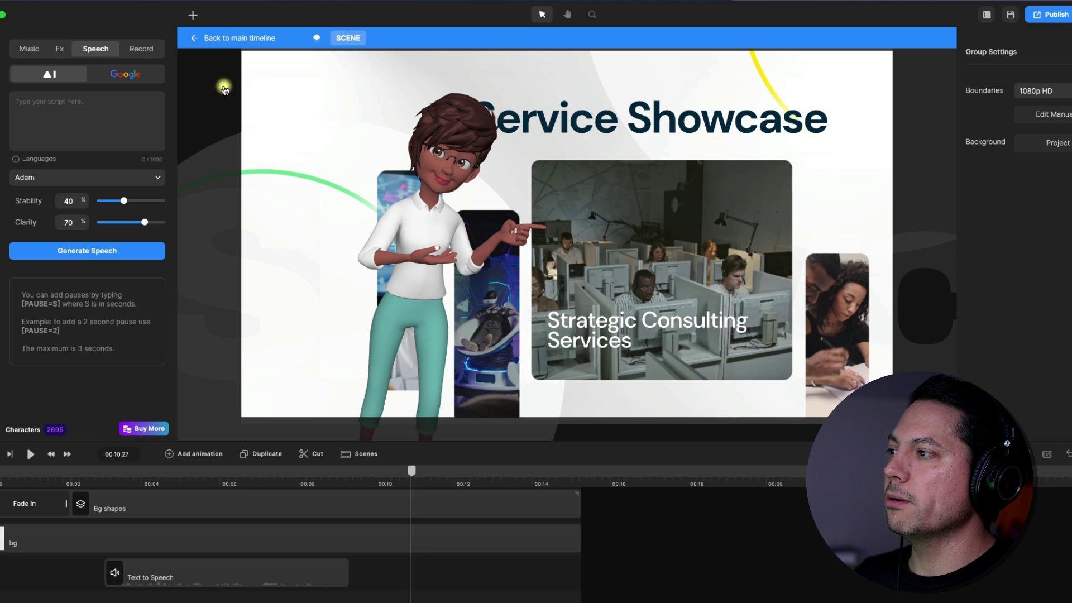
# Step: Back on the main timeline, zoom out to the whole minute and move the playhead to 00:48
pyautogui.click(206, 42)
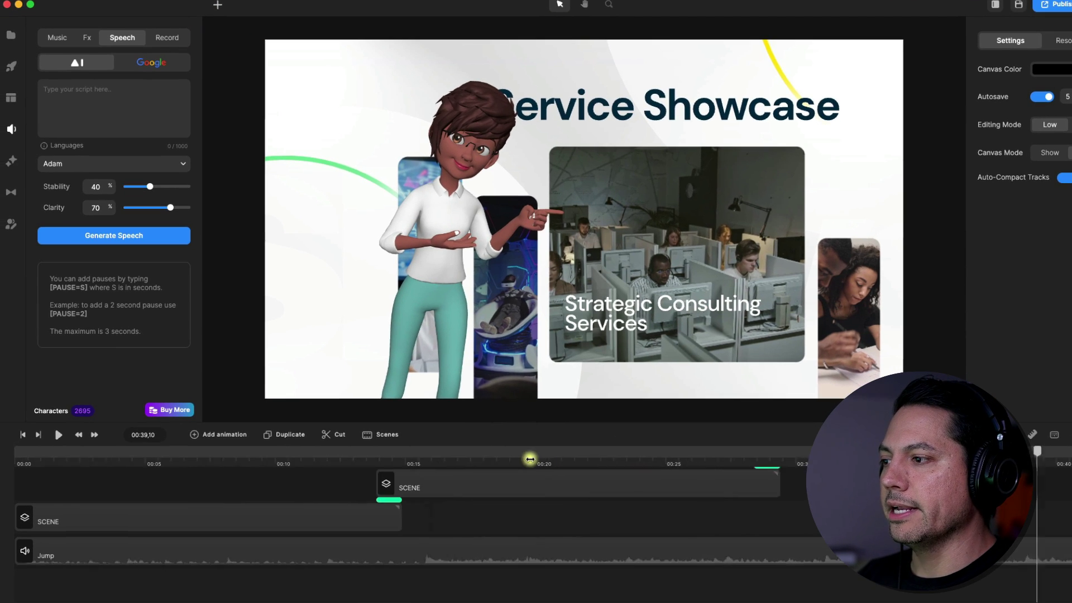
pyautogui.moveTo(529, 459); pyautogui.dragTo(388, 461)
pyautogui.click(373, 466)
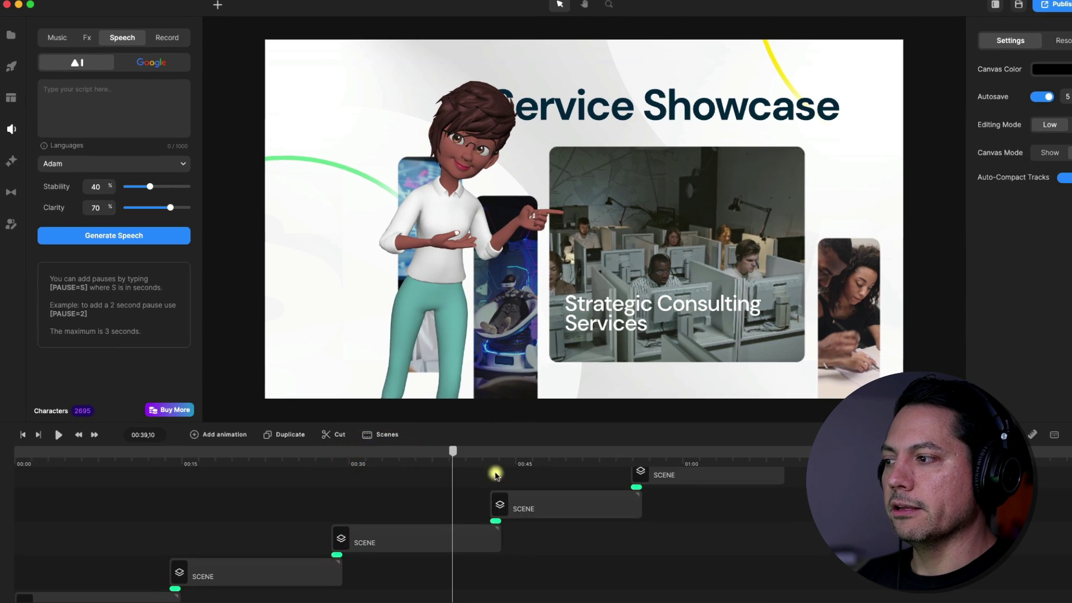
pyautogui.moveTo(455, 453); pyautogui.dragTo(555, 451)
pyautogui.click(555, 451)
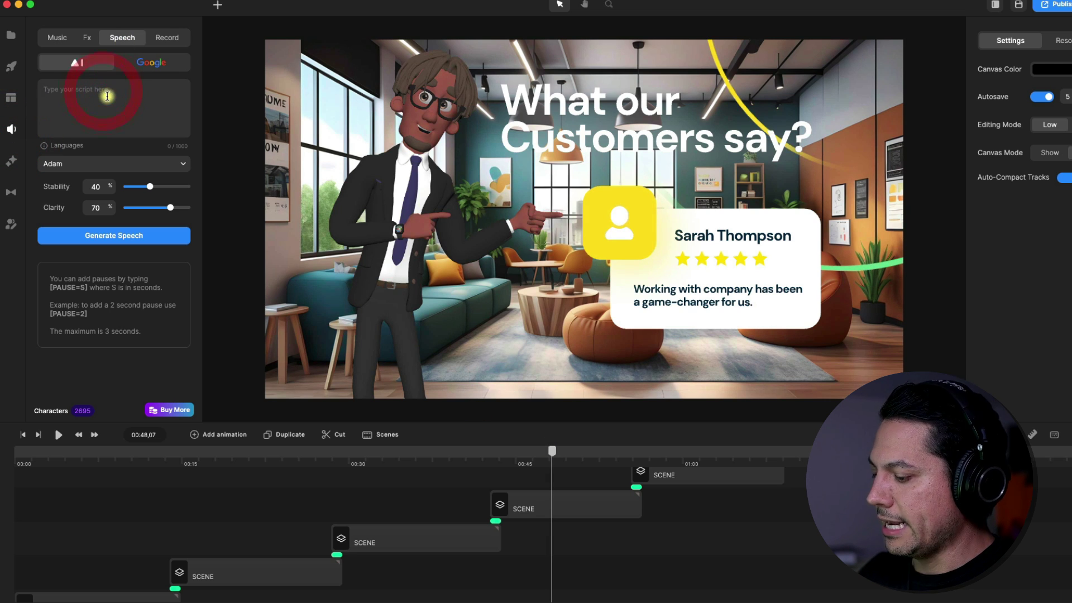
# Step: Generate Brian-voiced speech from the 'We prioritize building strong relationships…' script and preview it
pyautogui.write('We prioritize building strong relationships and going above and beyond to meet the needs of each individual.')
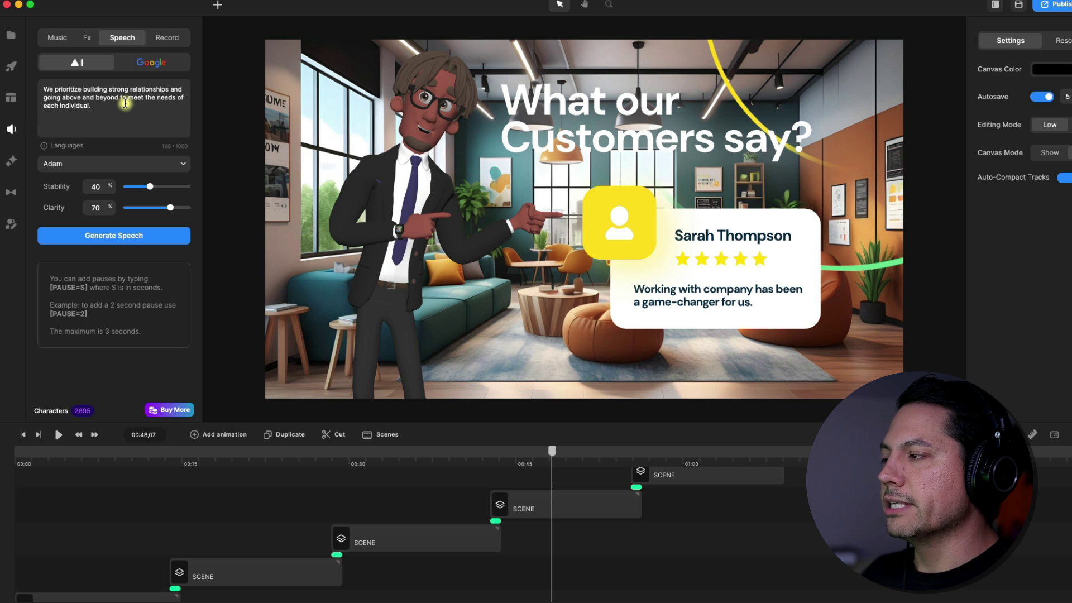
pyautogui.click(114, 166)
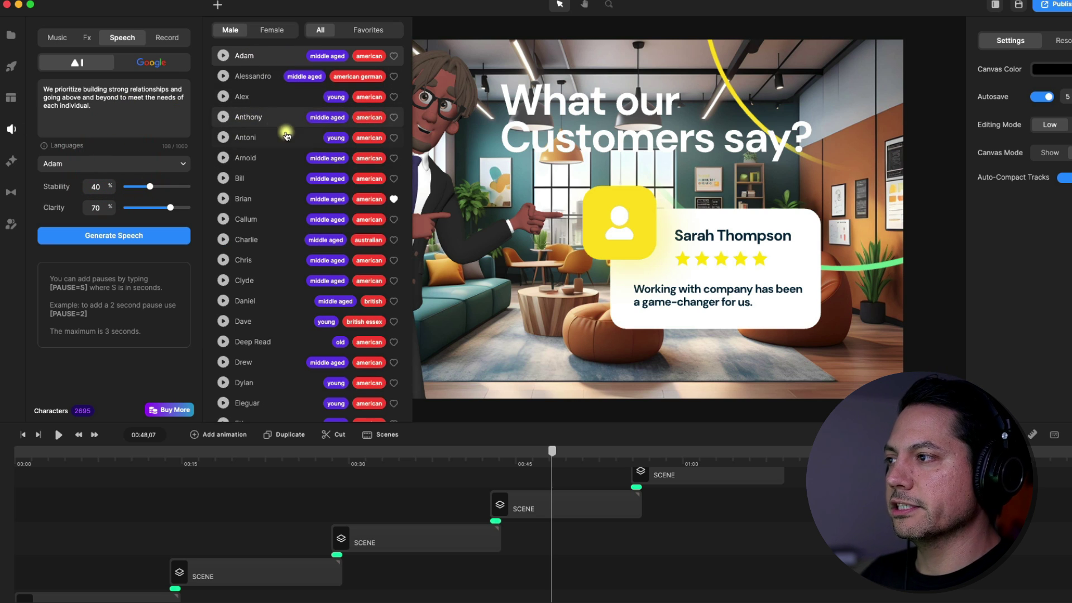
pyautogui.scroll(-3, 238, 329)
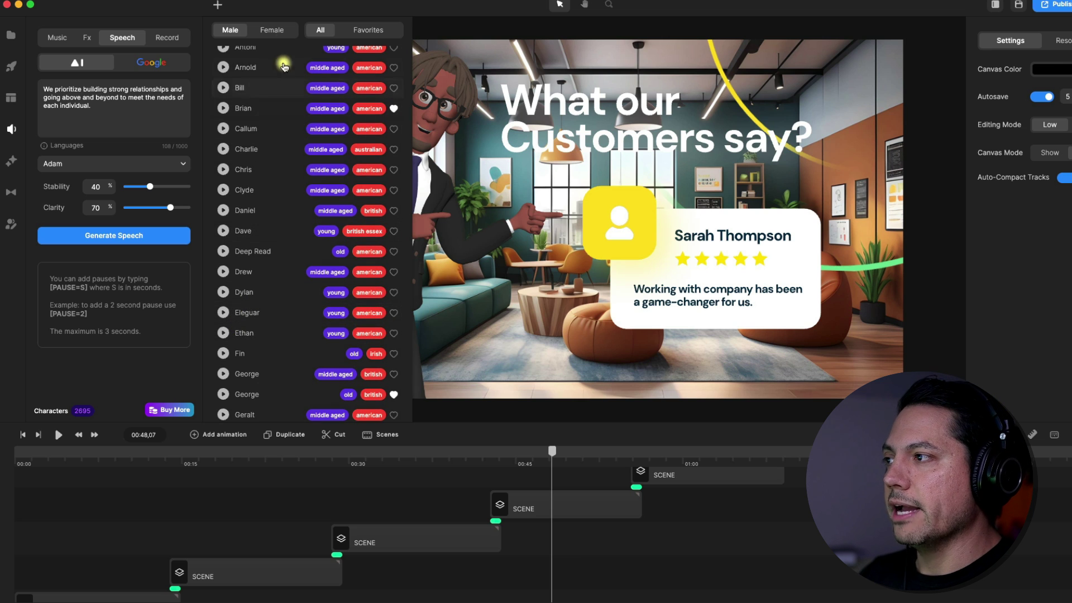
pyautogui.click(361, 30)
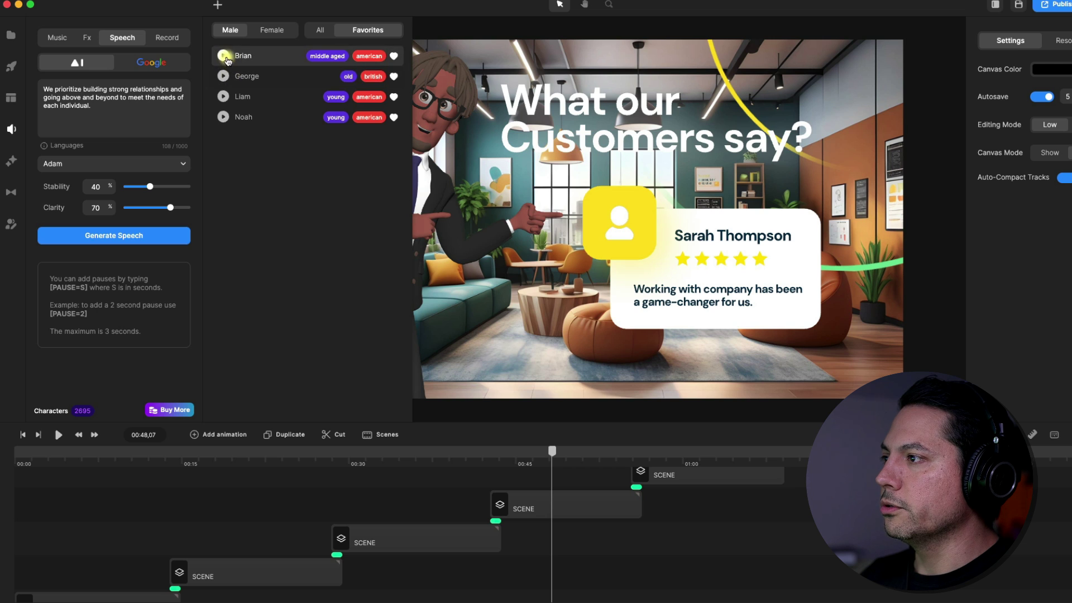
pyautogui.click(248, 54)
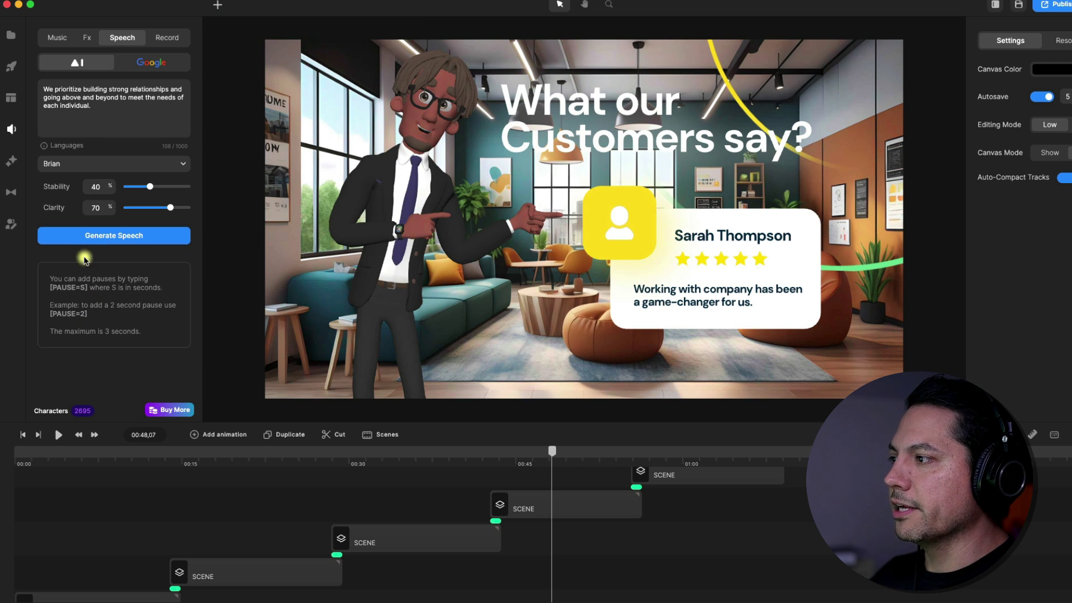
pyautogui.click(89, 239)
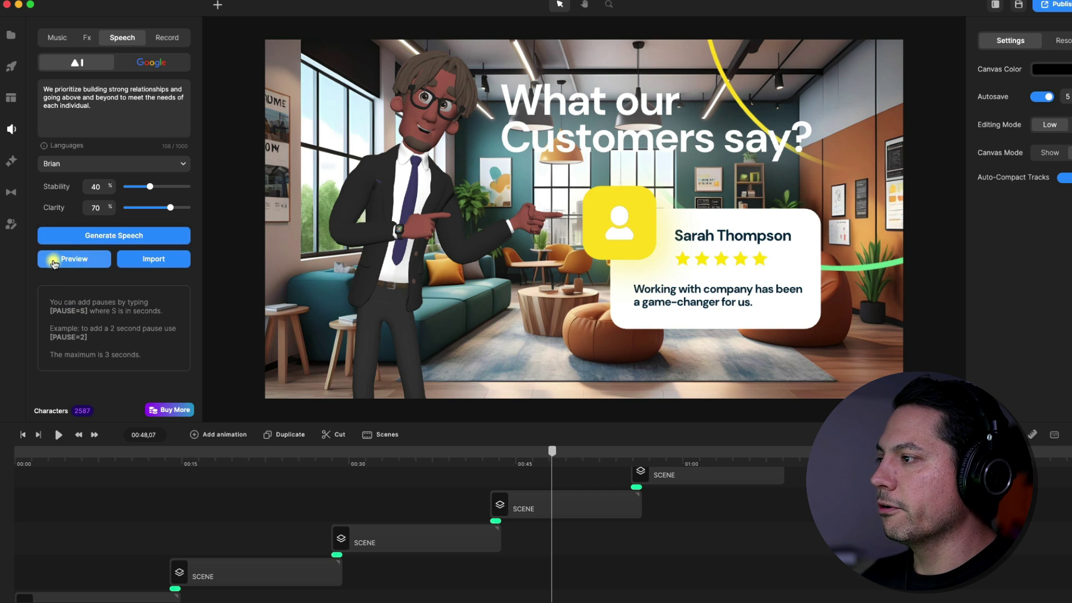
pyautogui.click(69, 261)
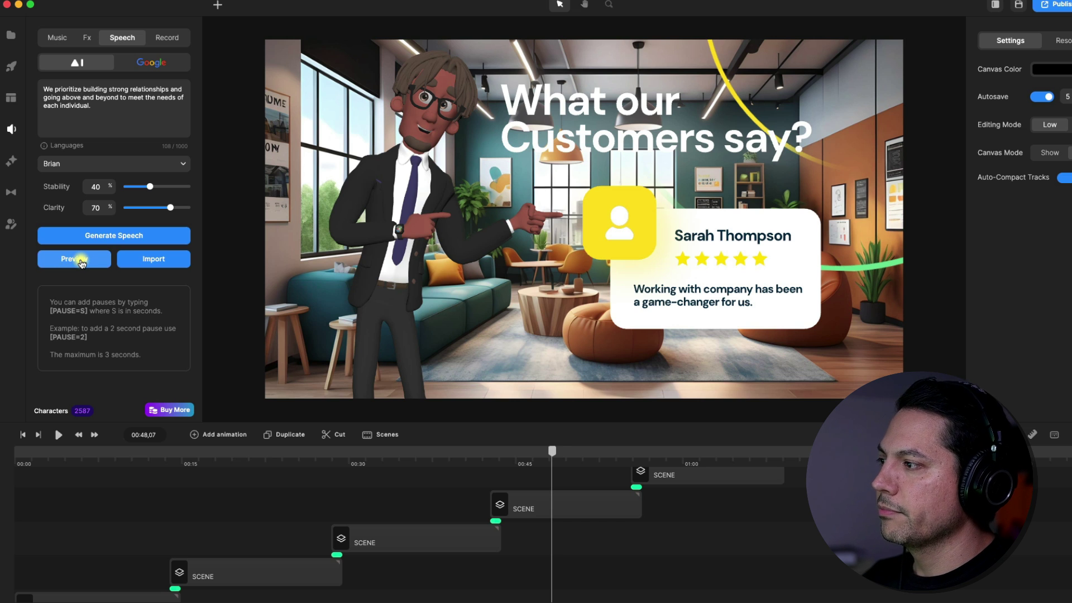
# Step: Import the Brian speech and place it near 00:01 in the 'What our Customers say?' scene
pyautogui.click(156, 259)
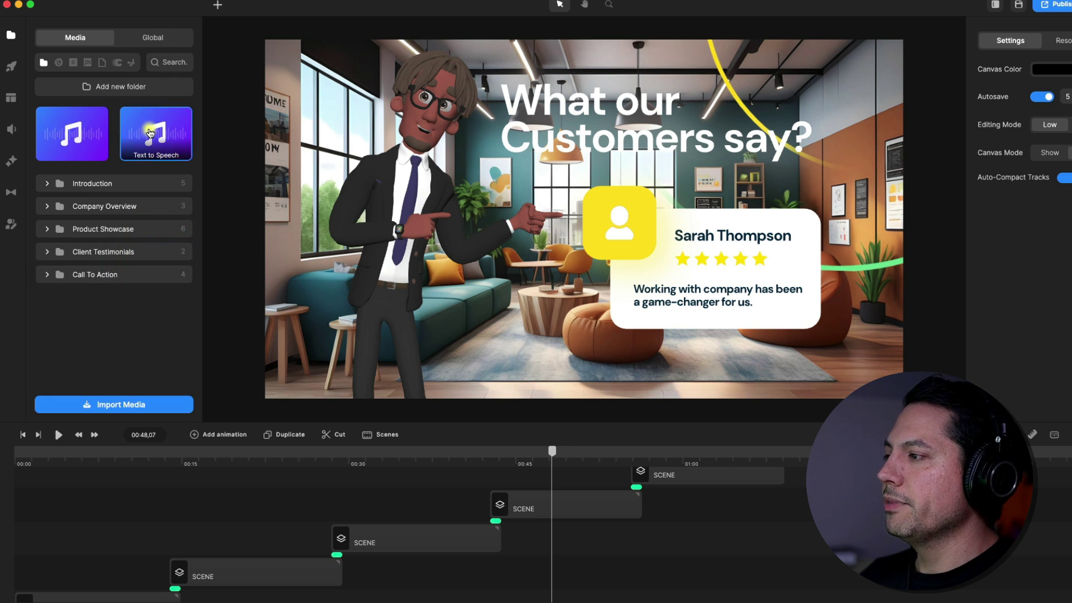
pyautogui.doubleClick(574, 506)
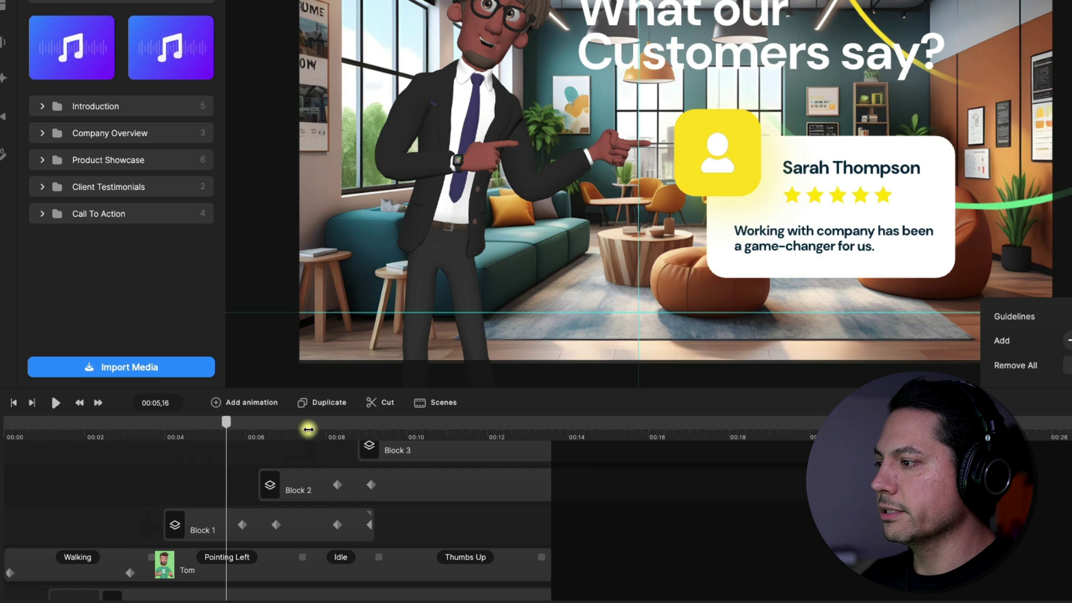
pyautogui.click(308, 429)
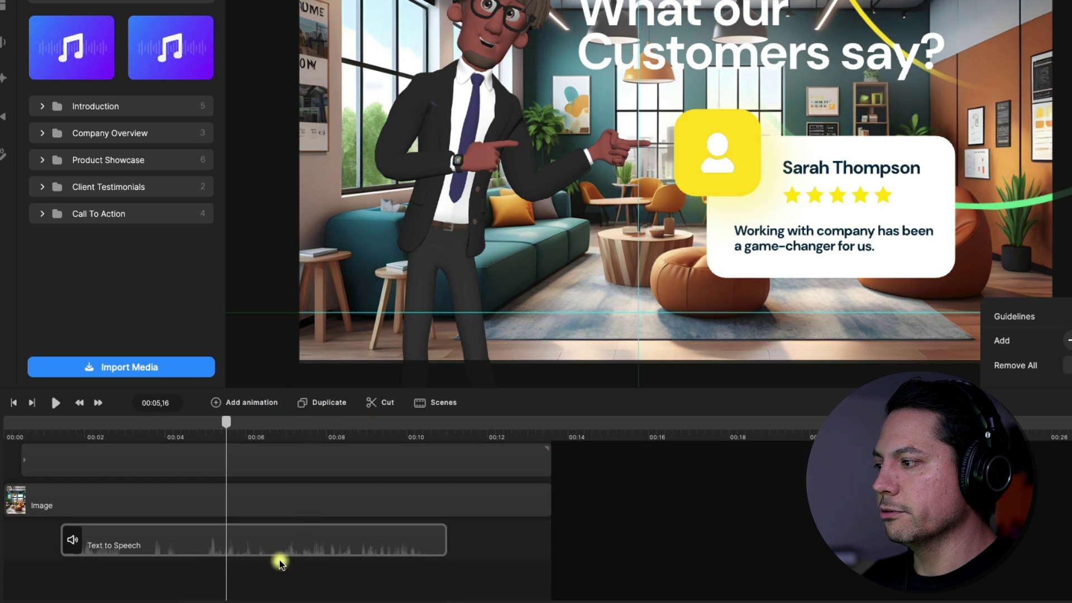
pyautogui.moveTo(228, 422); pyautogui.dragTo(63, 434)
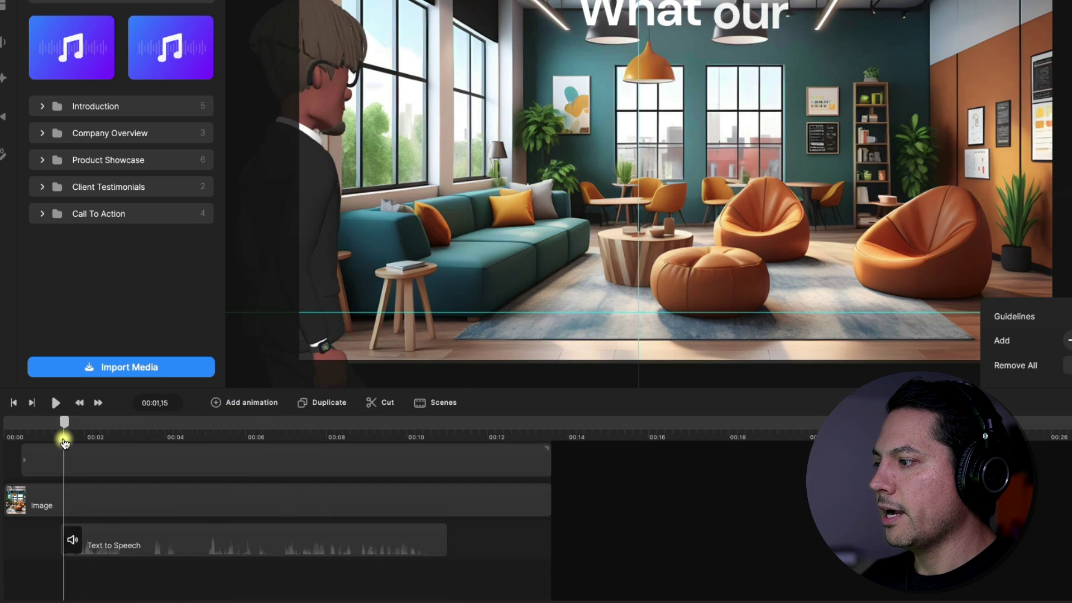
pyautogui.click(208, 544)
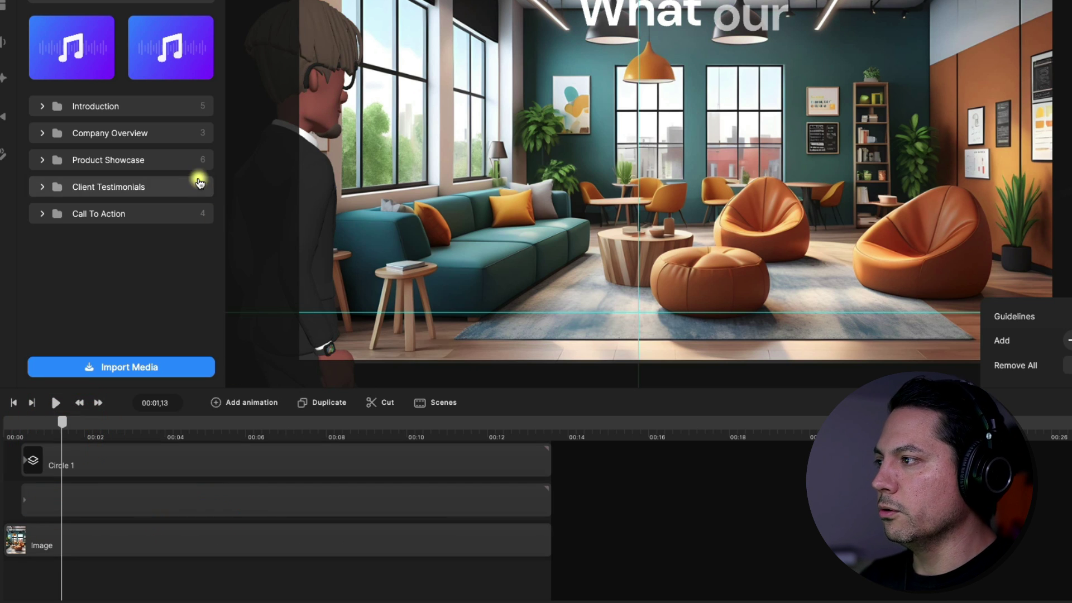
pyautogui.moveTo(170, 50); pyautogui.dragTo(105, 581)
# Step: Sync the Brian speech clip with Tom, then play the scene from the start to 00:05,18
pyautogui.rightClick(149, 542)
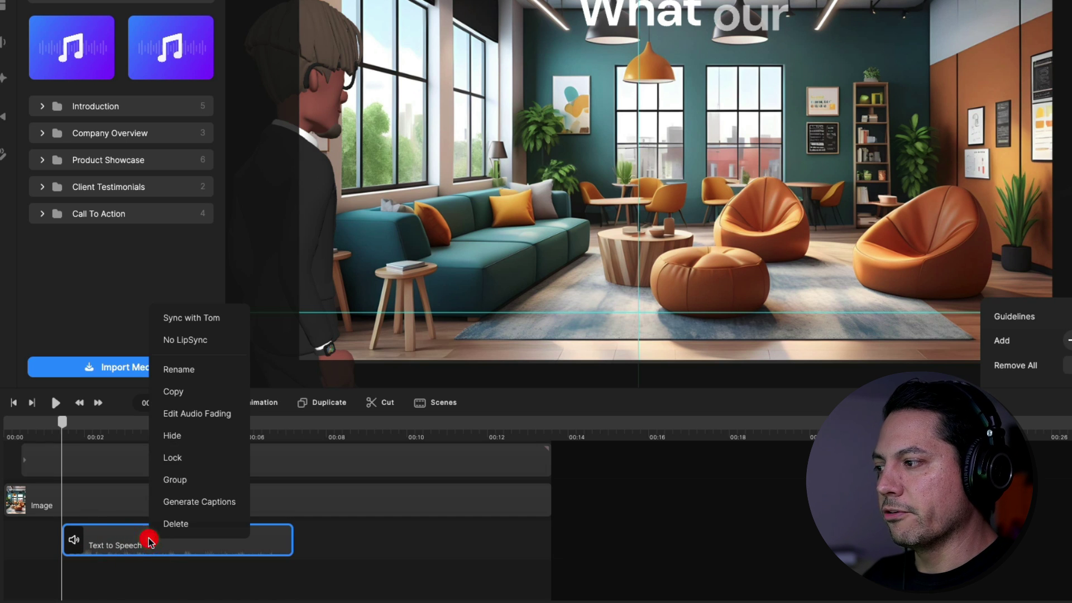
pyautogui.click(195, 320)
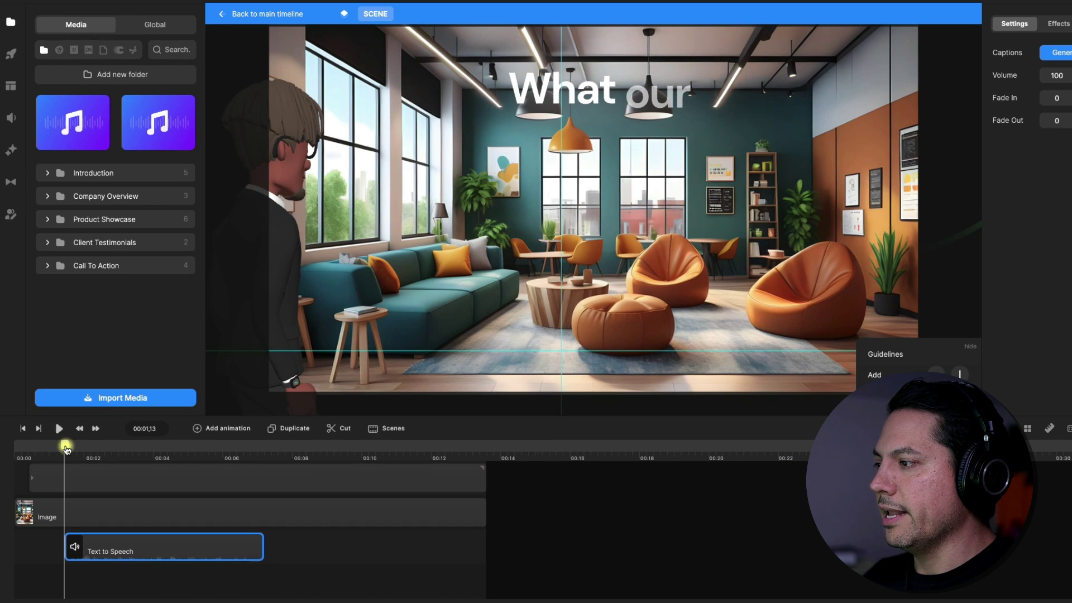
pyautogui.click(63, 423)
pyautogui.press('space')
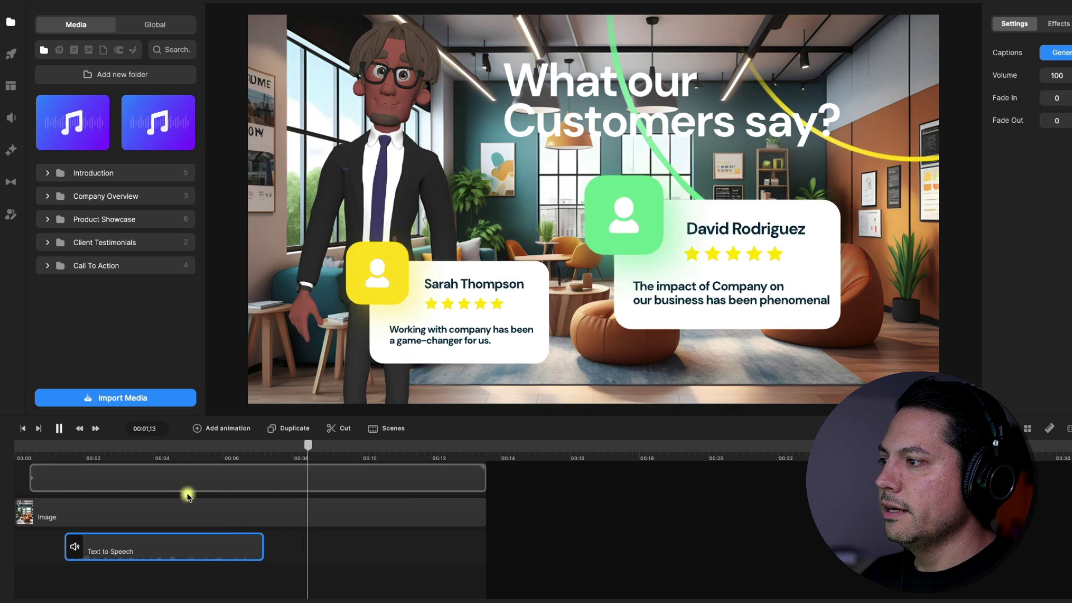
pyautogui.click(209, 459)
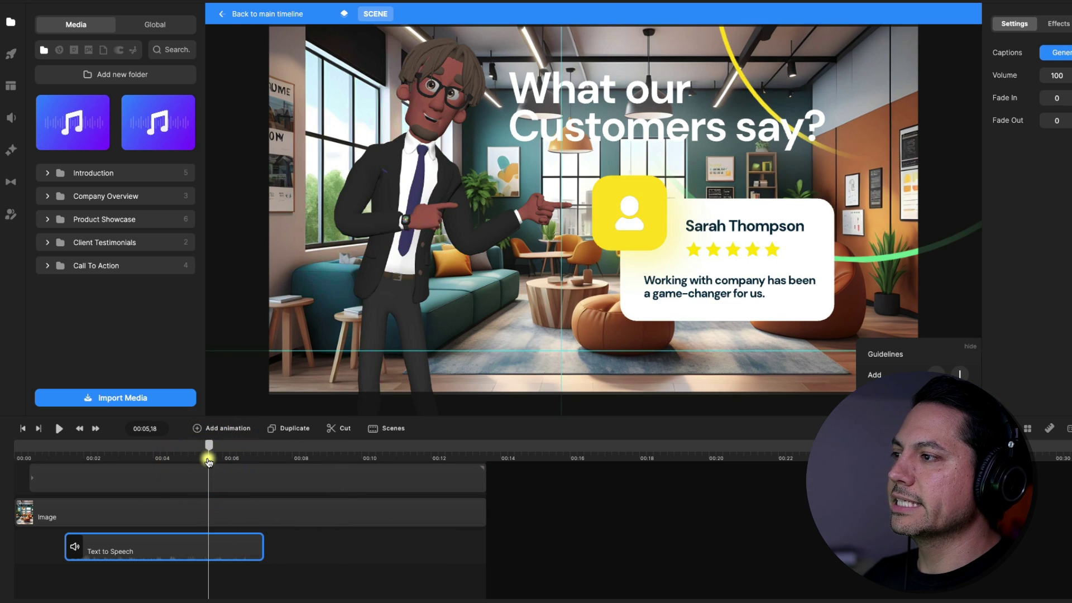